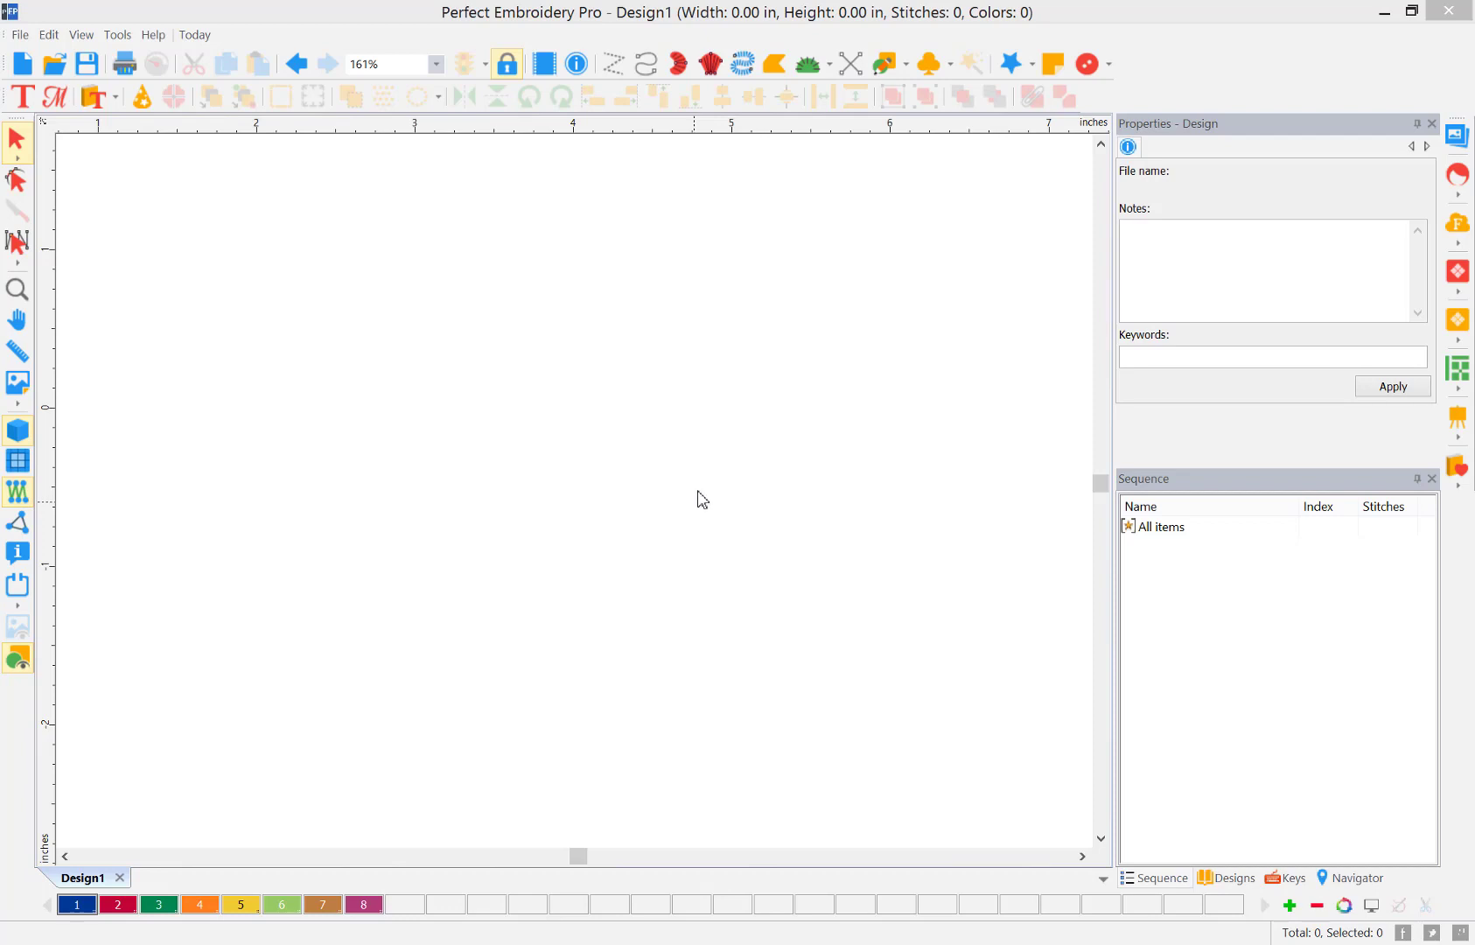
Place an ABC monogram in the empty design and enlarge it to a height of about 1.70 in
{"action": "left_click", "coordinate": [53, 99]}
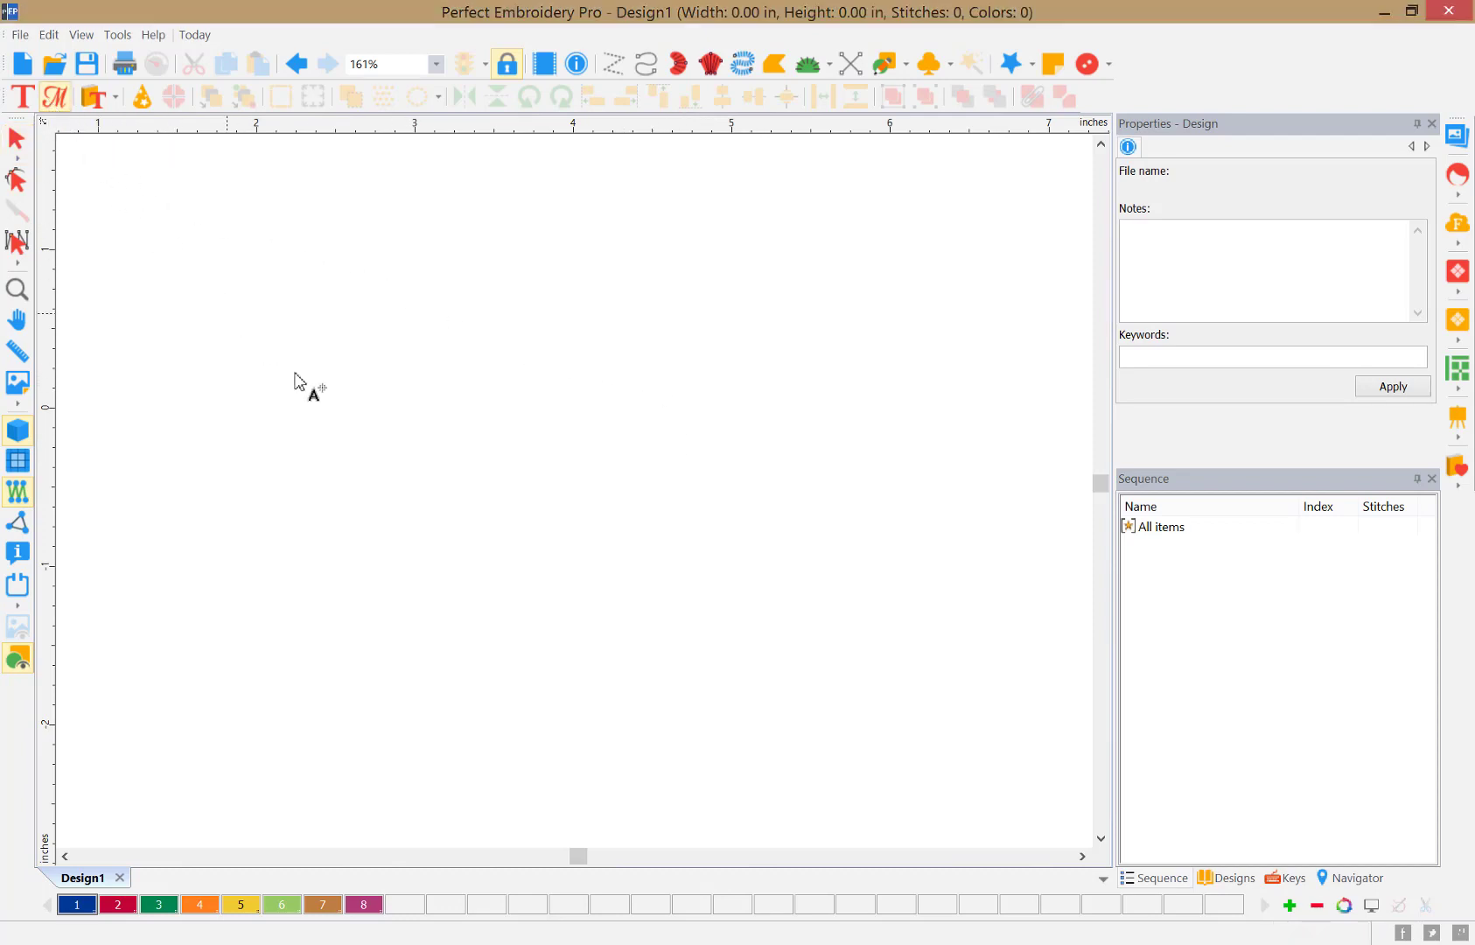
{"action": "left_click", "coordinate": [430, 472]}
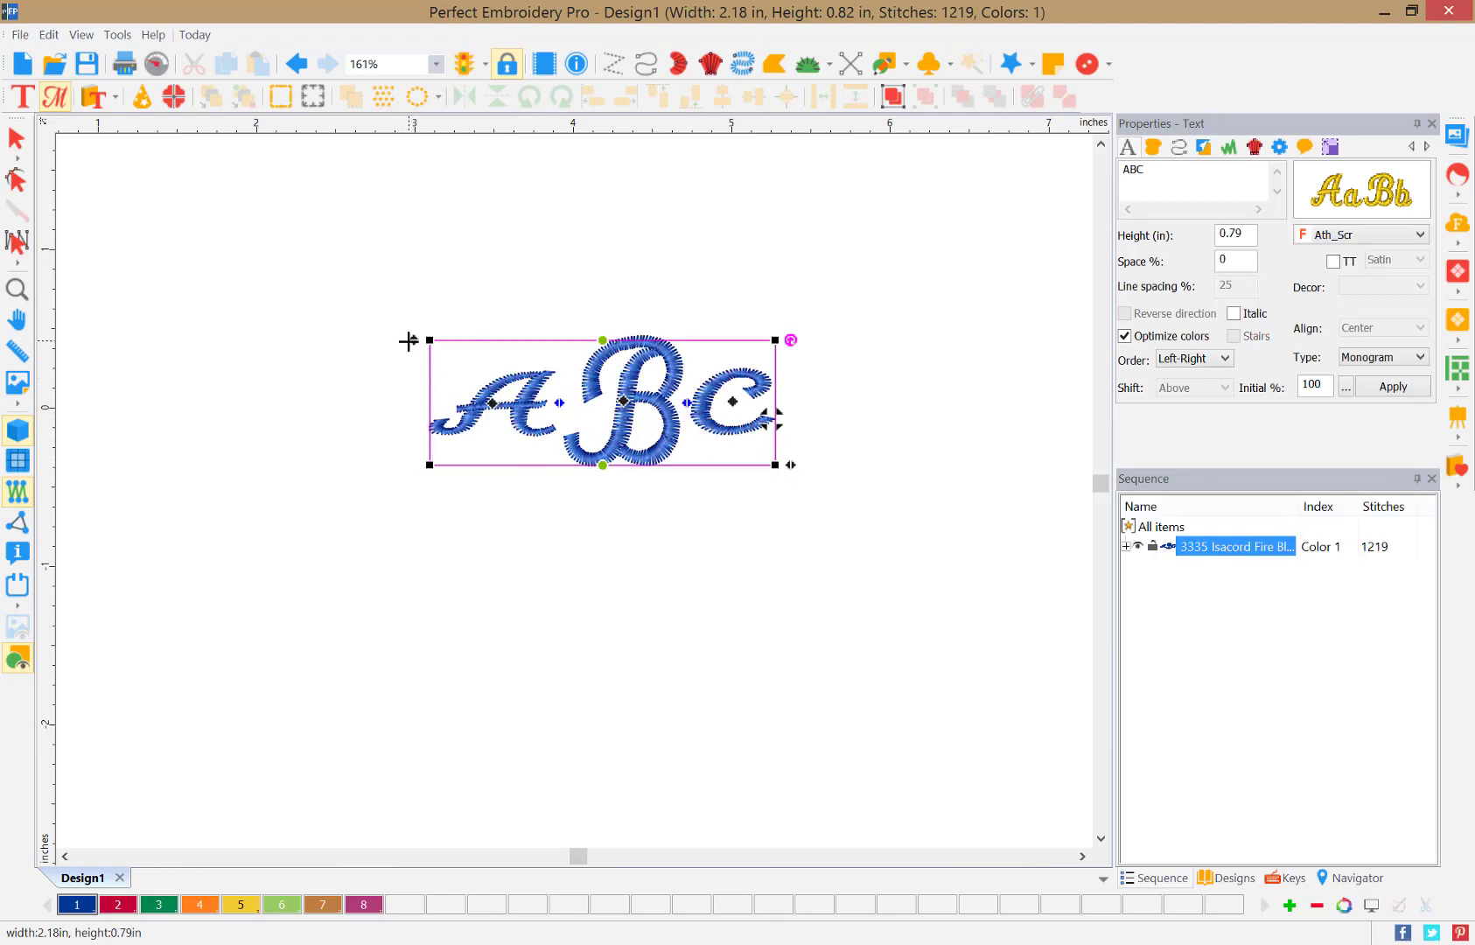
{"action": "left_click_drag", "start_coordinate": [410, 341], "coordinate": [338, 199]}
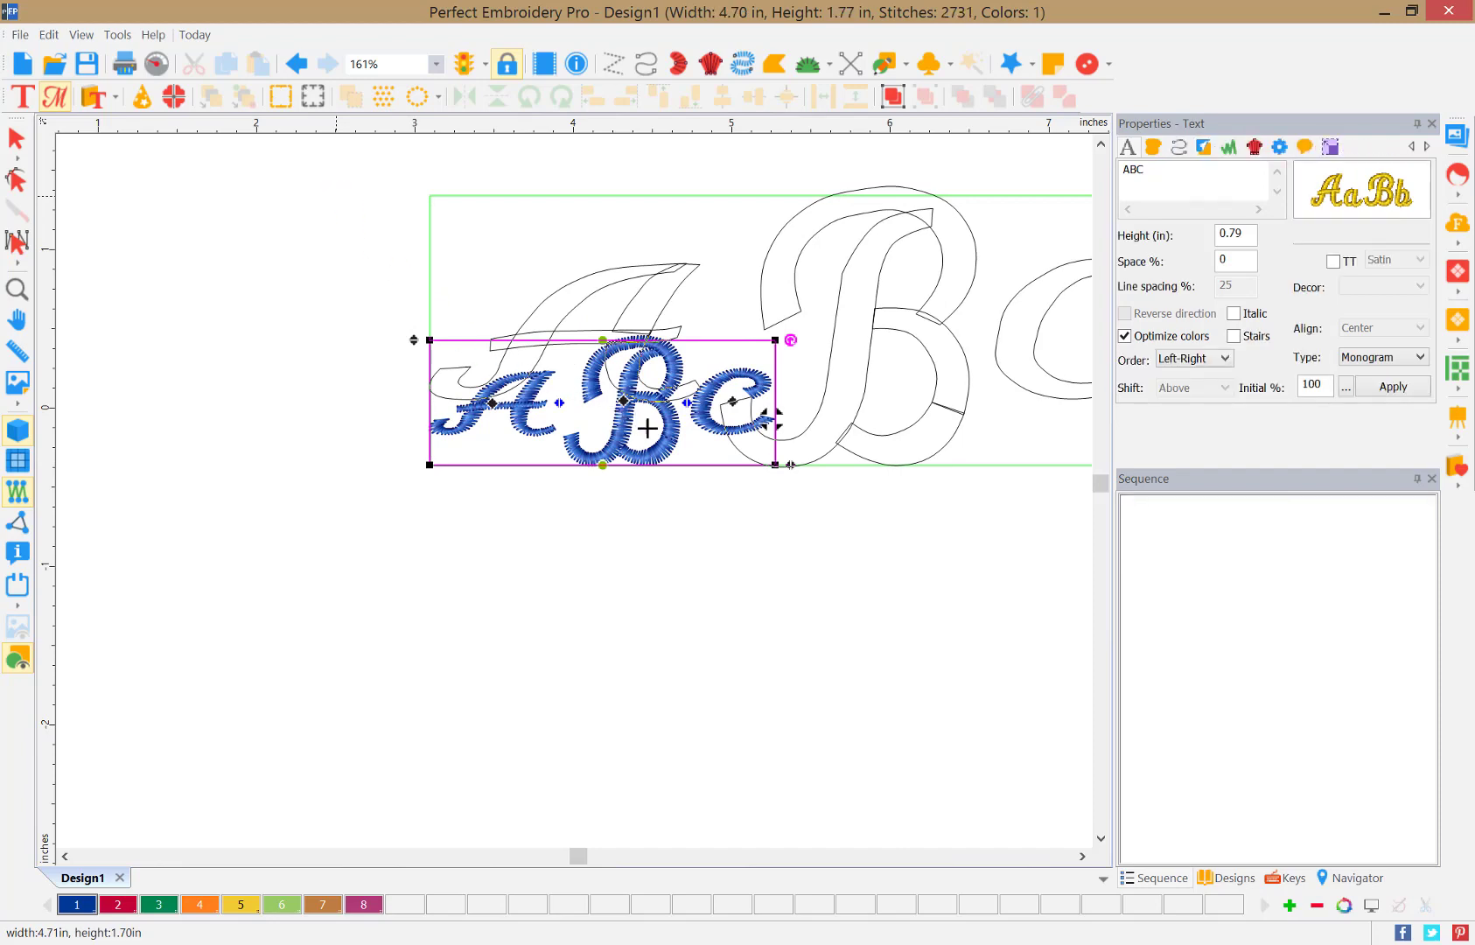
{"action": "scroll", "coordinate": [656, 436], "scroll_direction": "down", "scroll_amount": 2}
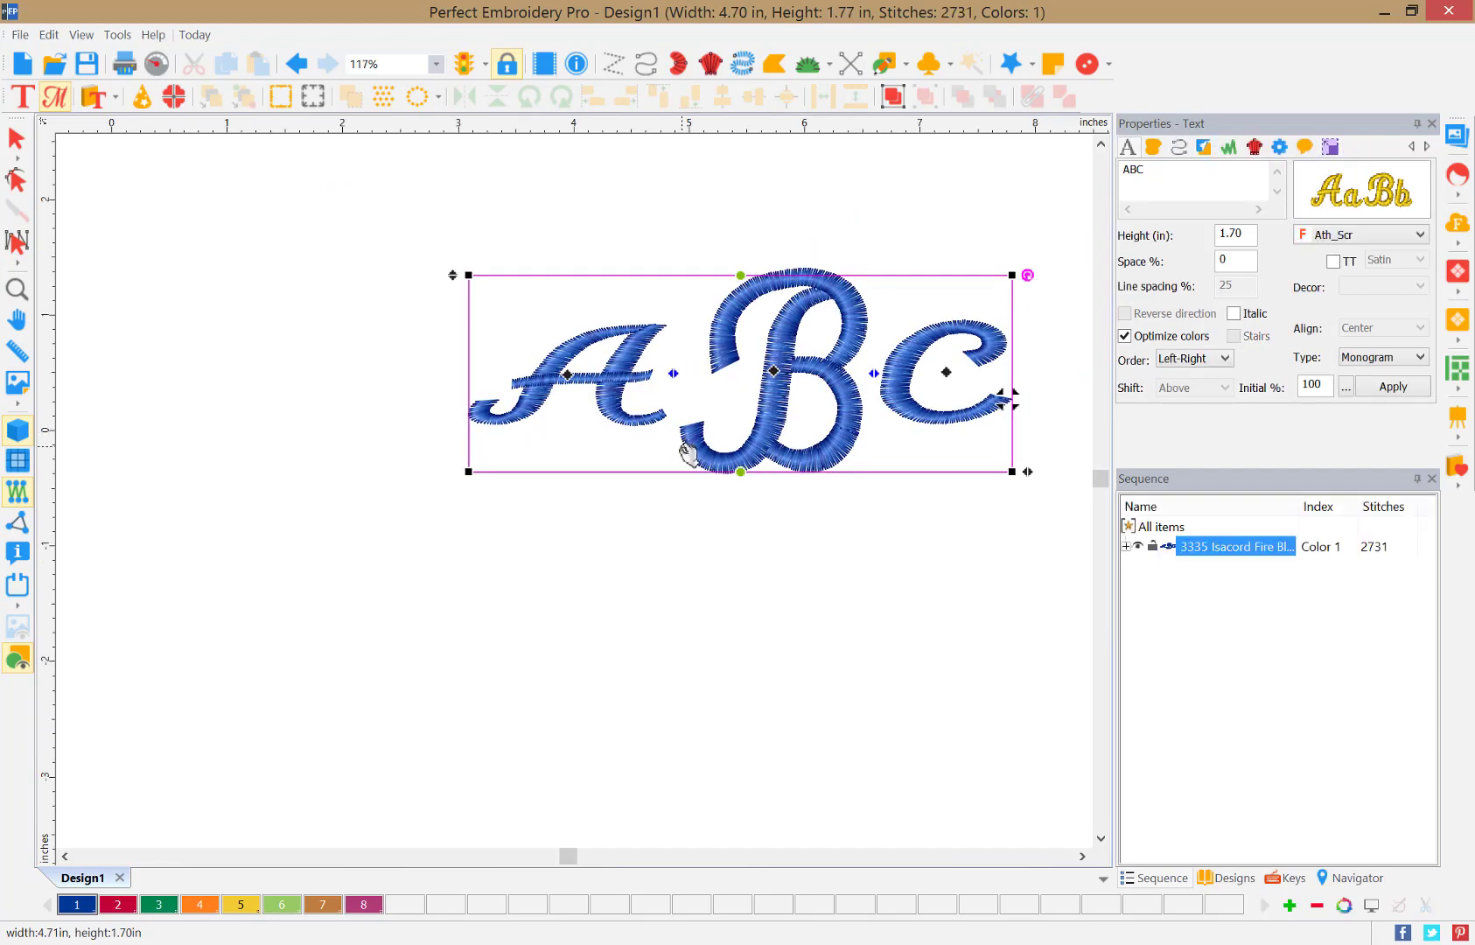
Recolor the ABC monogram with thread color 2, Isacord 1805 Cherry Blossom
{"action": "left_click", "coordinate": [16, 147]}
{"action": "left_click", "coordinate": [761, 431]}
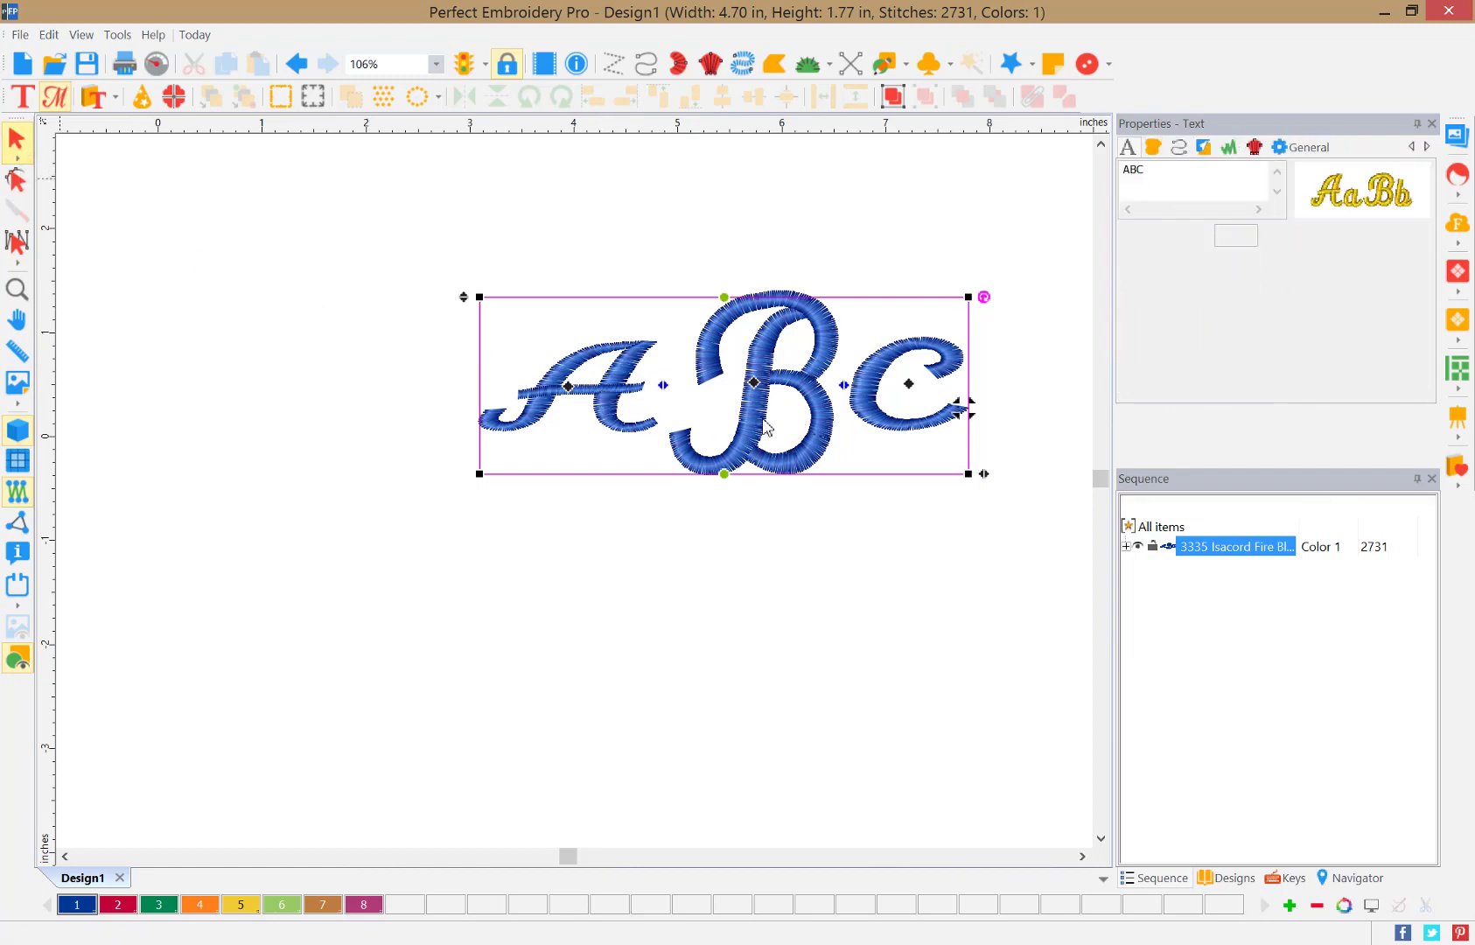
{"action": "left_click", "coordinate": [794, 404]}
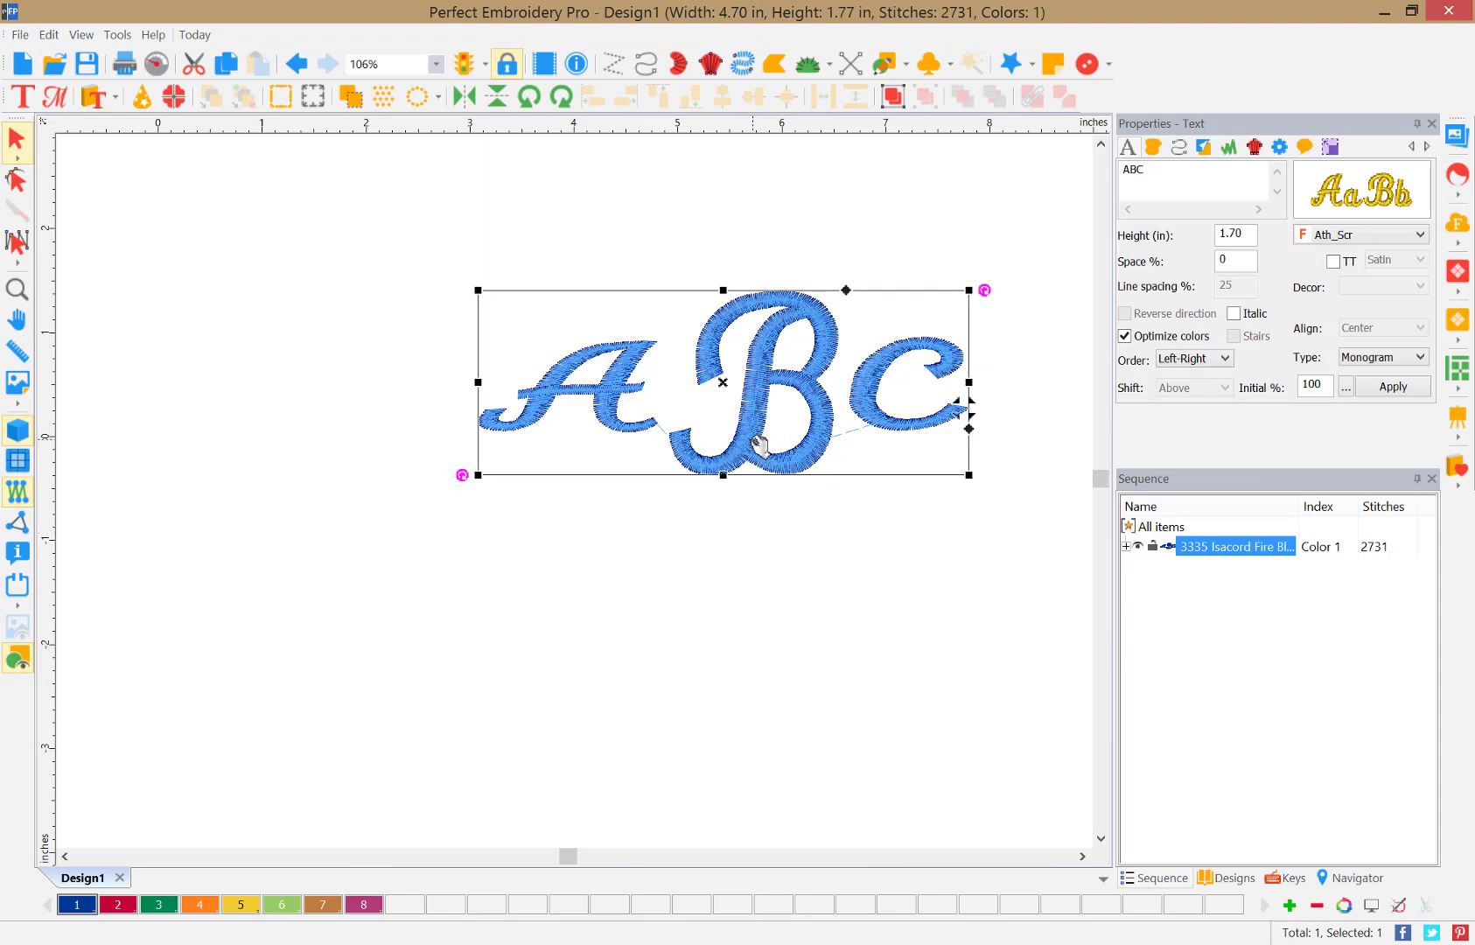
{"action": "left_click", "coordinate": [123, 905]}
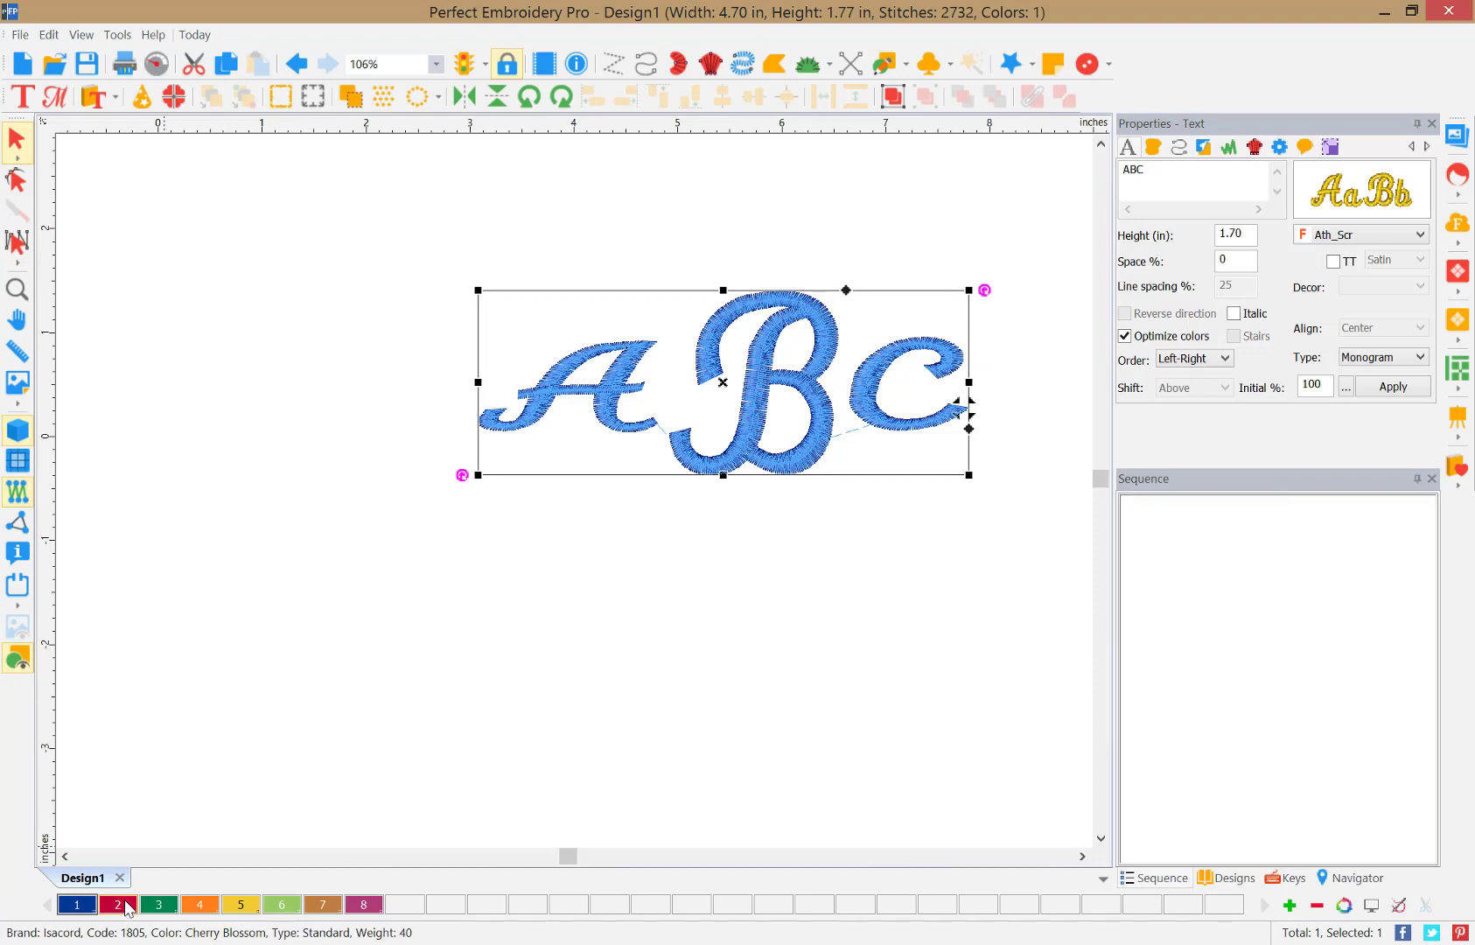
{"action": "left_click", "coordinate": [561, 733]}
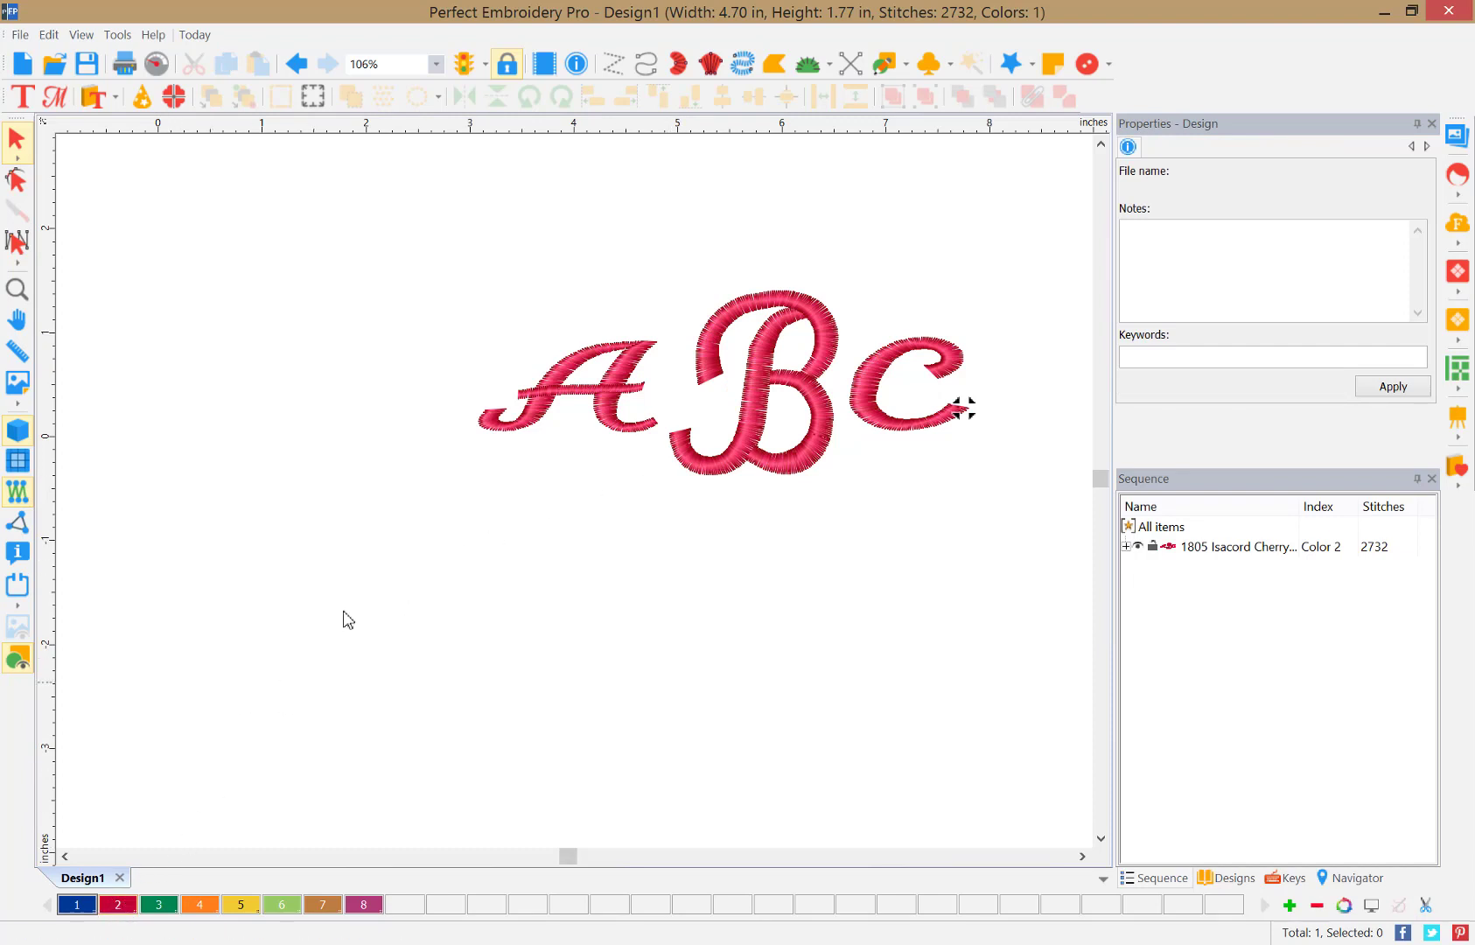
Create a nap blocker around the red monogram with a distance of 0.16 in
{"action": "left_click", "coordinate": [722, 470]}
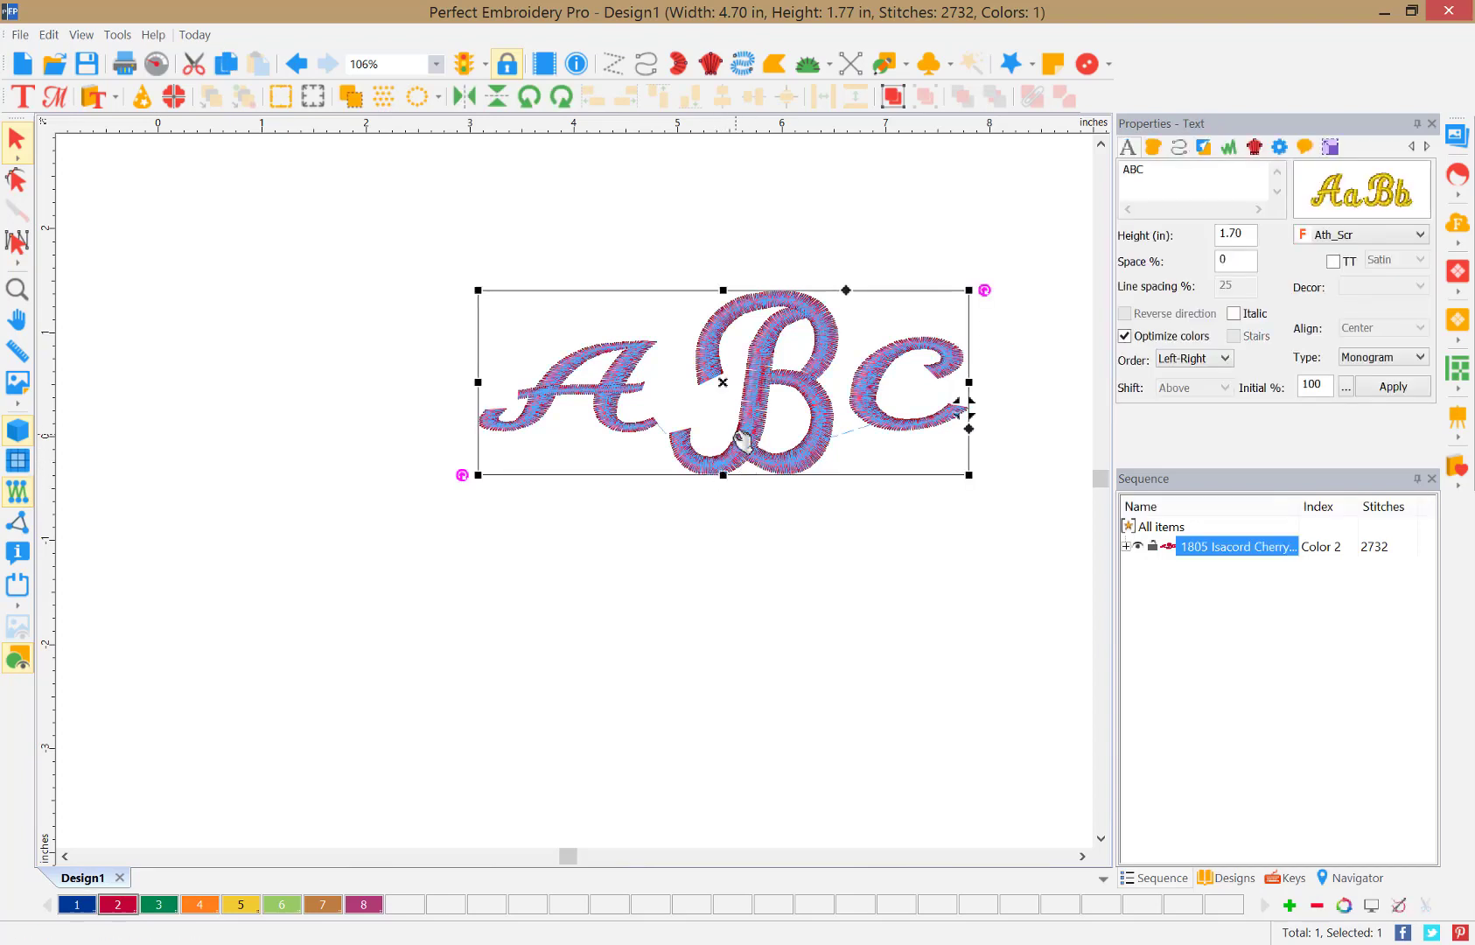
{"action": "right_click", "coordinate": [744, 443]}
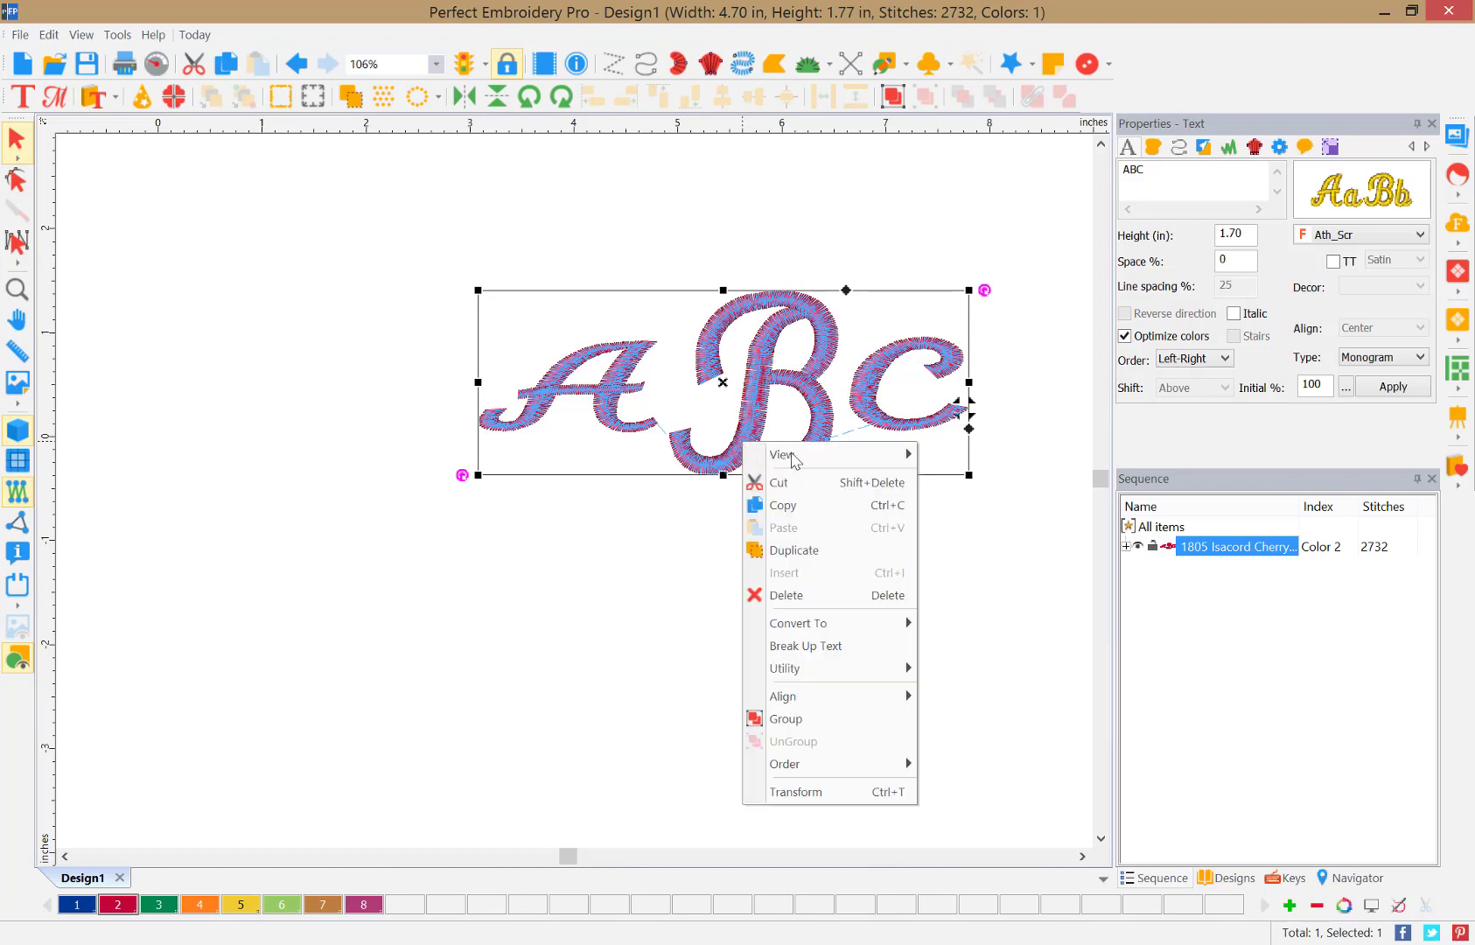
{"action": "mouse_move", "coordinate": [880, 677]}
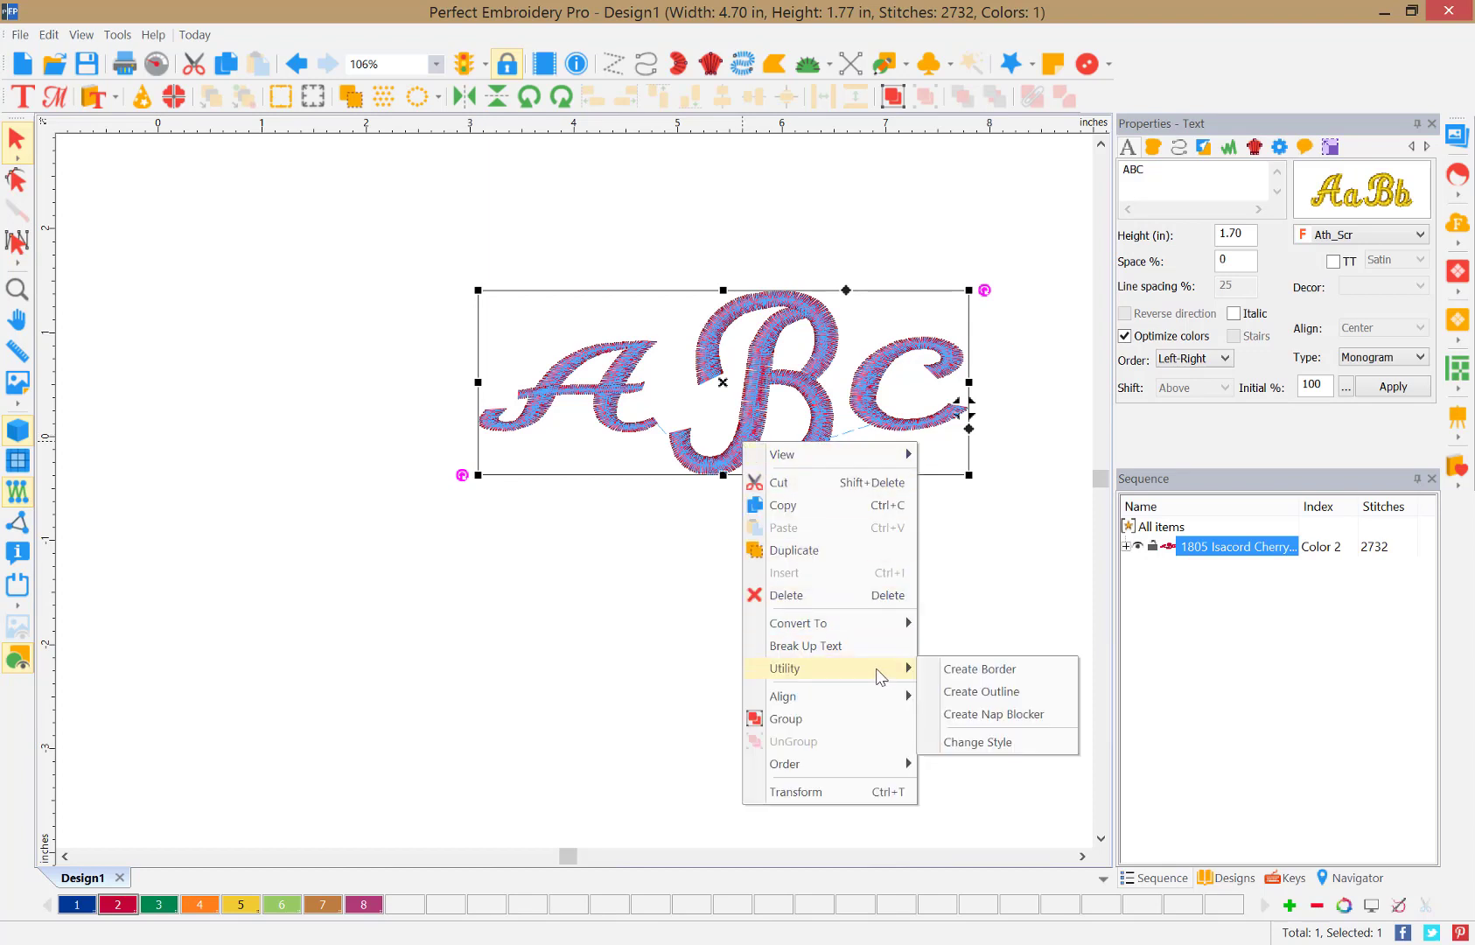
{"action": "left_click", "coordinate": [993, 714]}
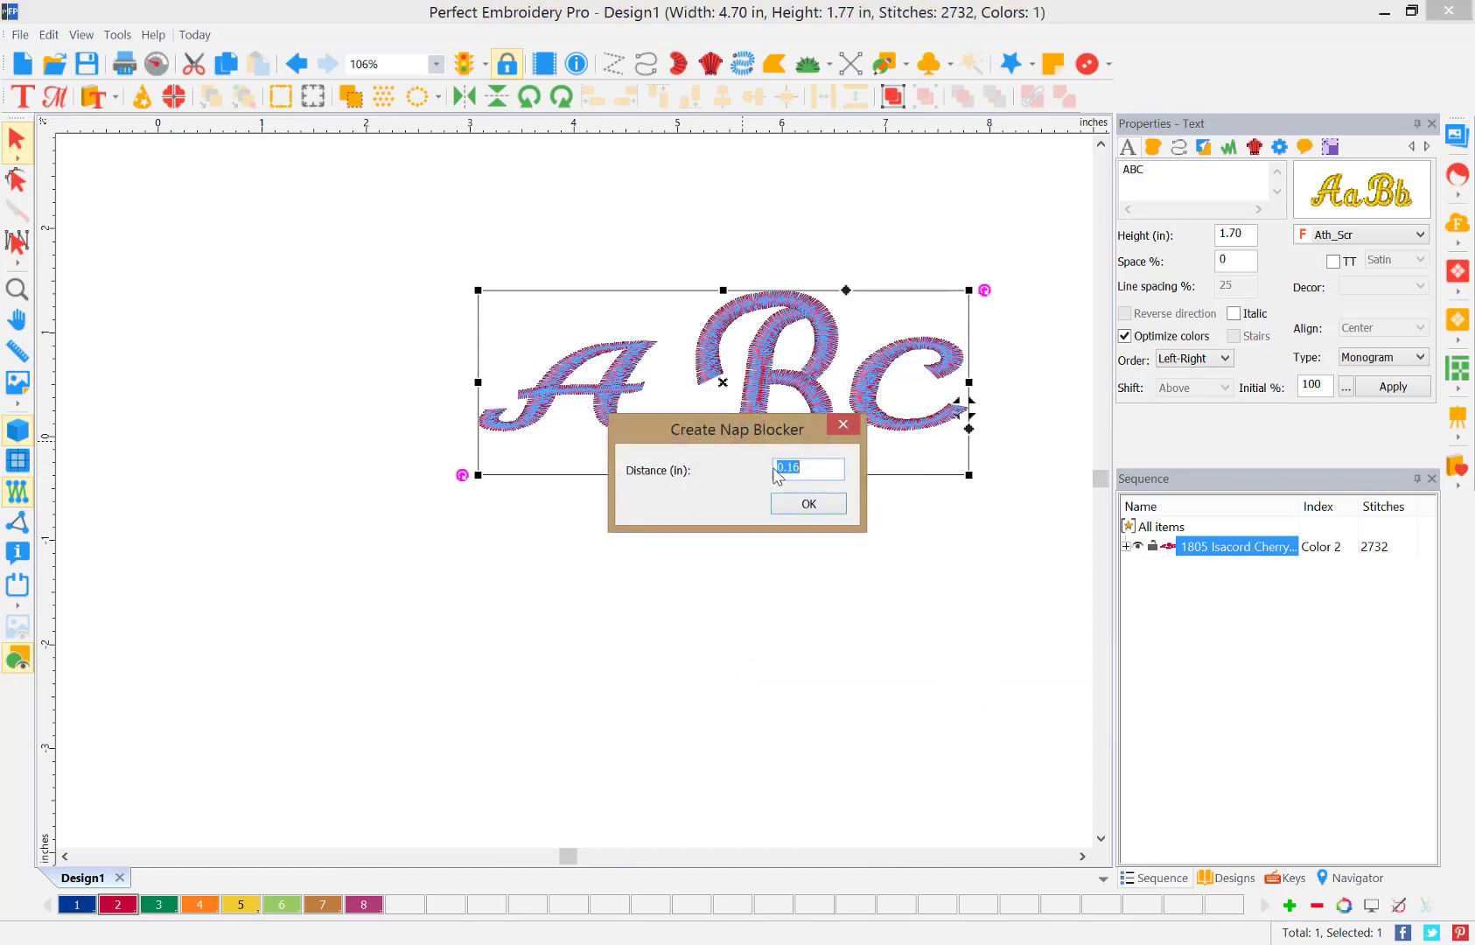
{"action": "left_click", "coordinate": [818, 505]}
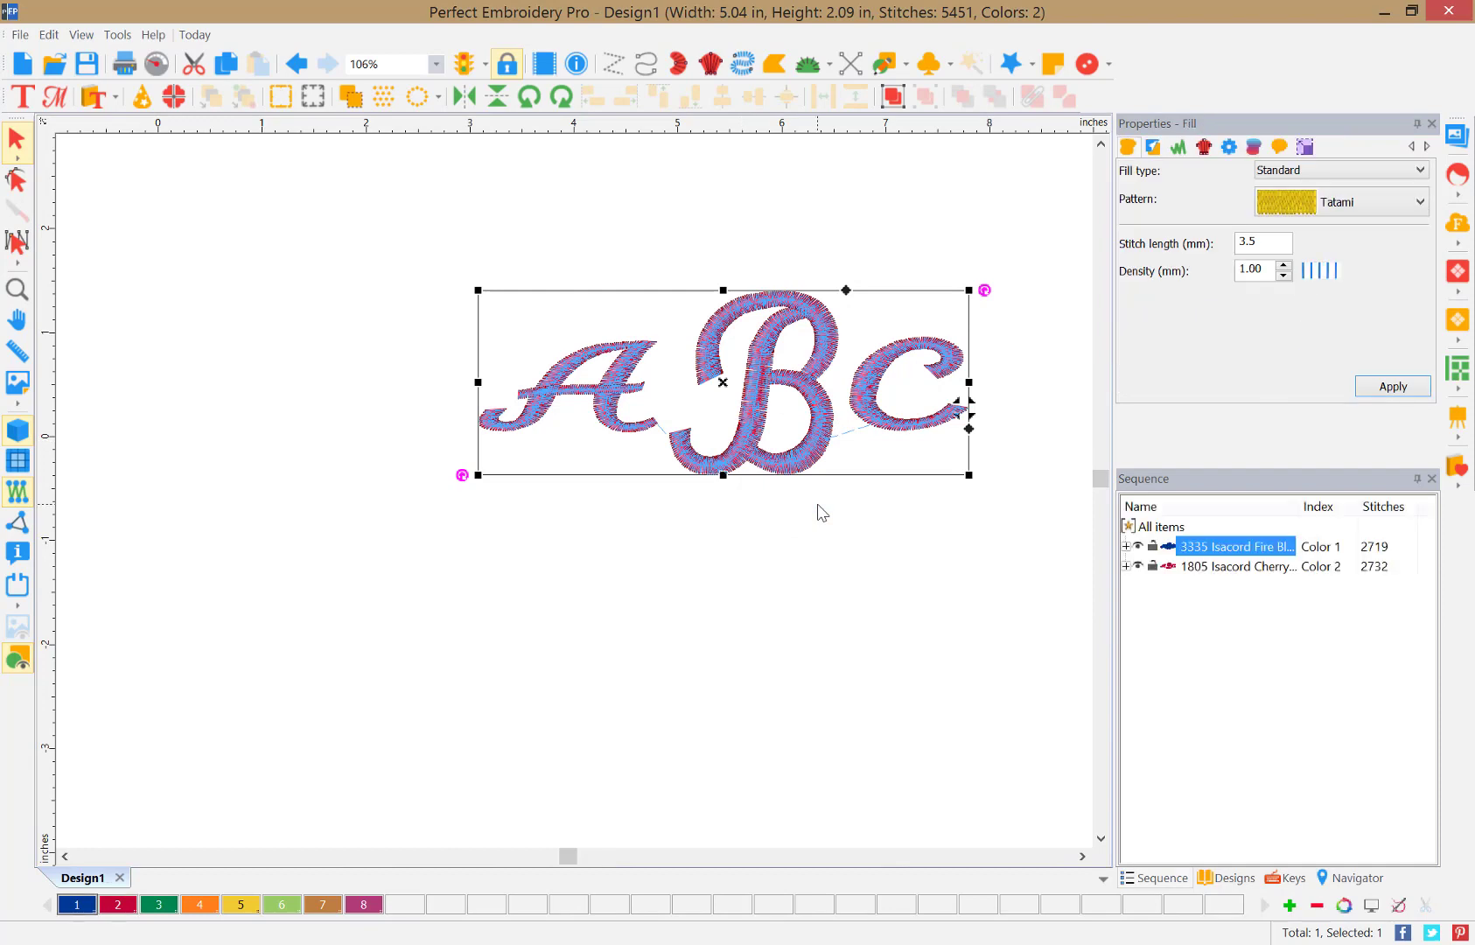
{"action": "left_click", "coordinate": [694, 607]}
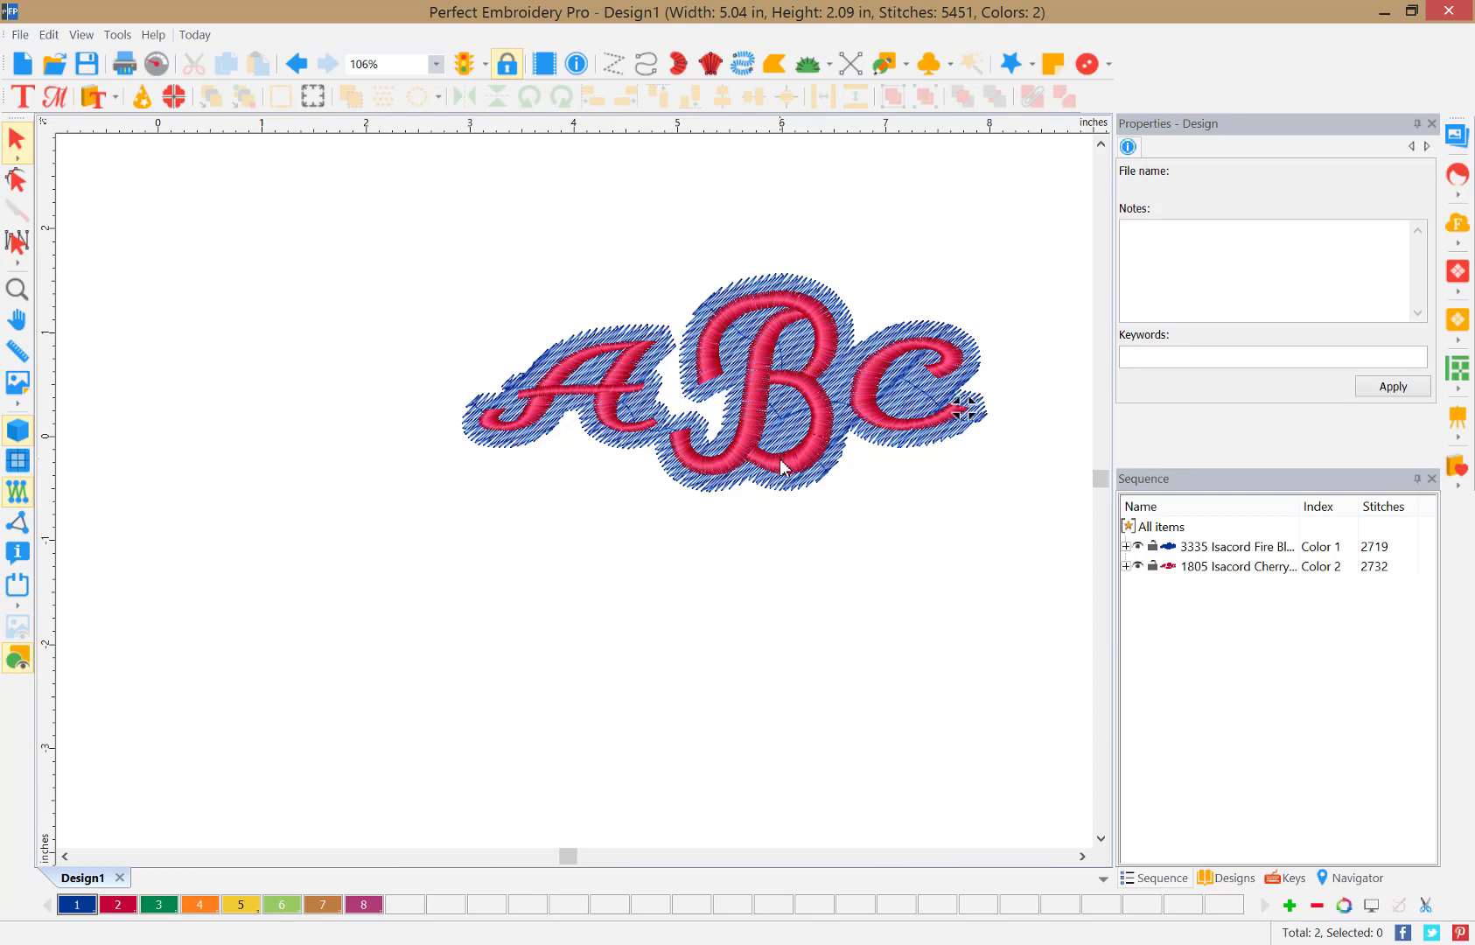
Start a new design and place an ABC monogram in it, enlarged to a height of about 1.41 in
{"action": "left_click", "coordinate": [20, 72]}
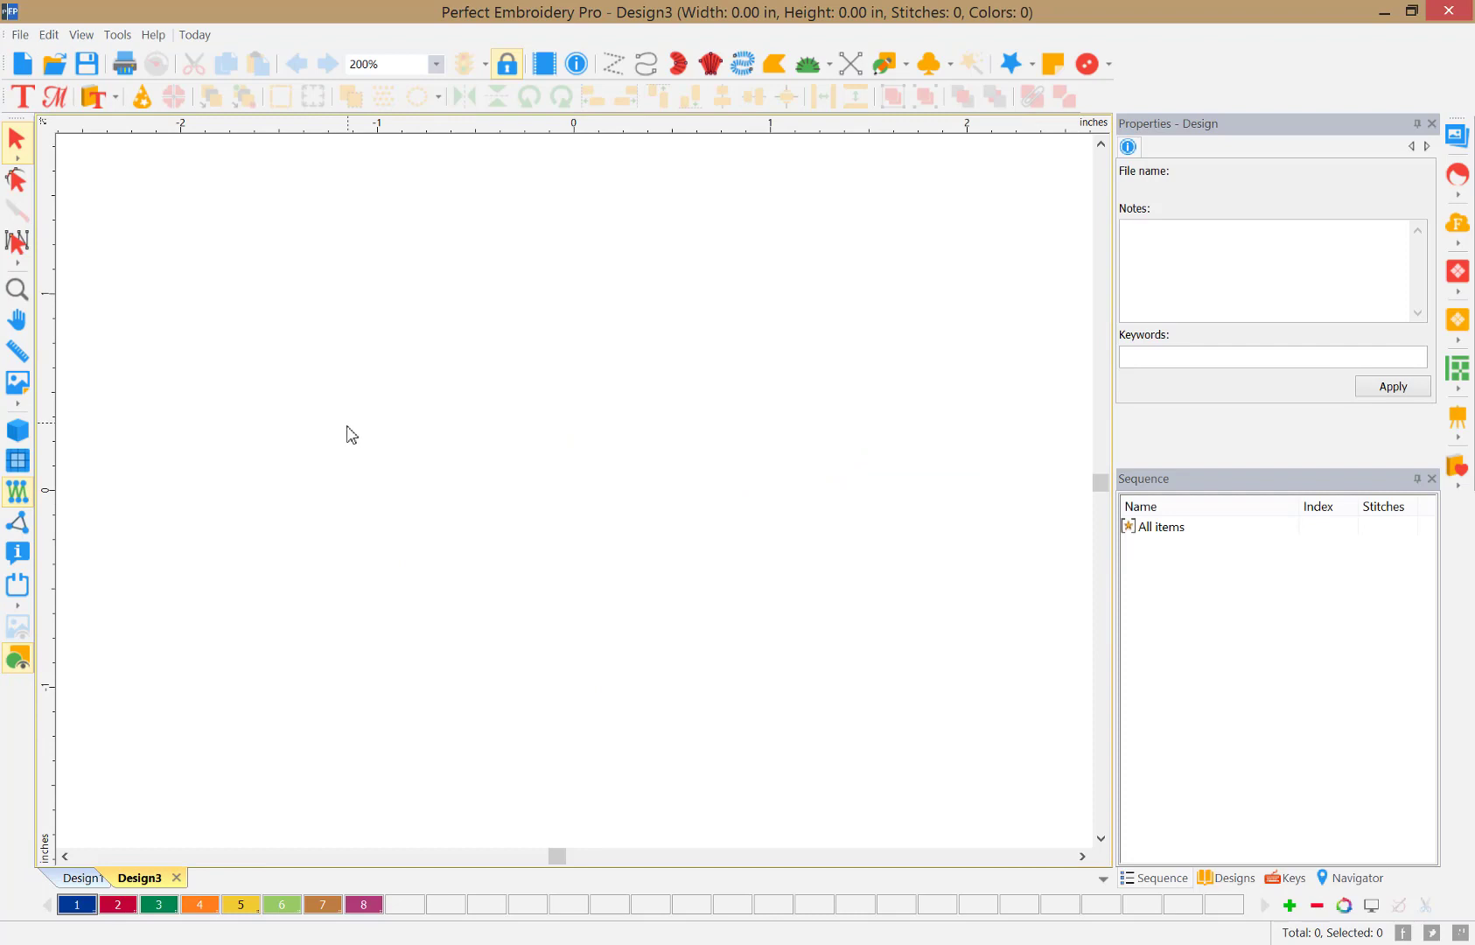
{"action": "left_click", "coordinate": [58, 103]}
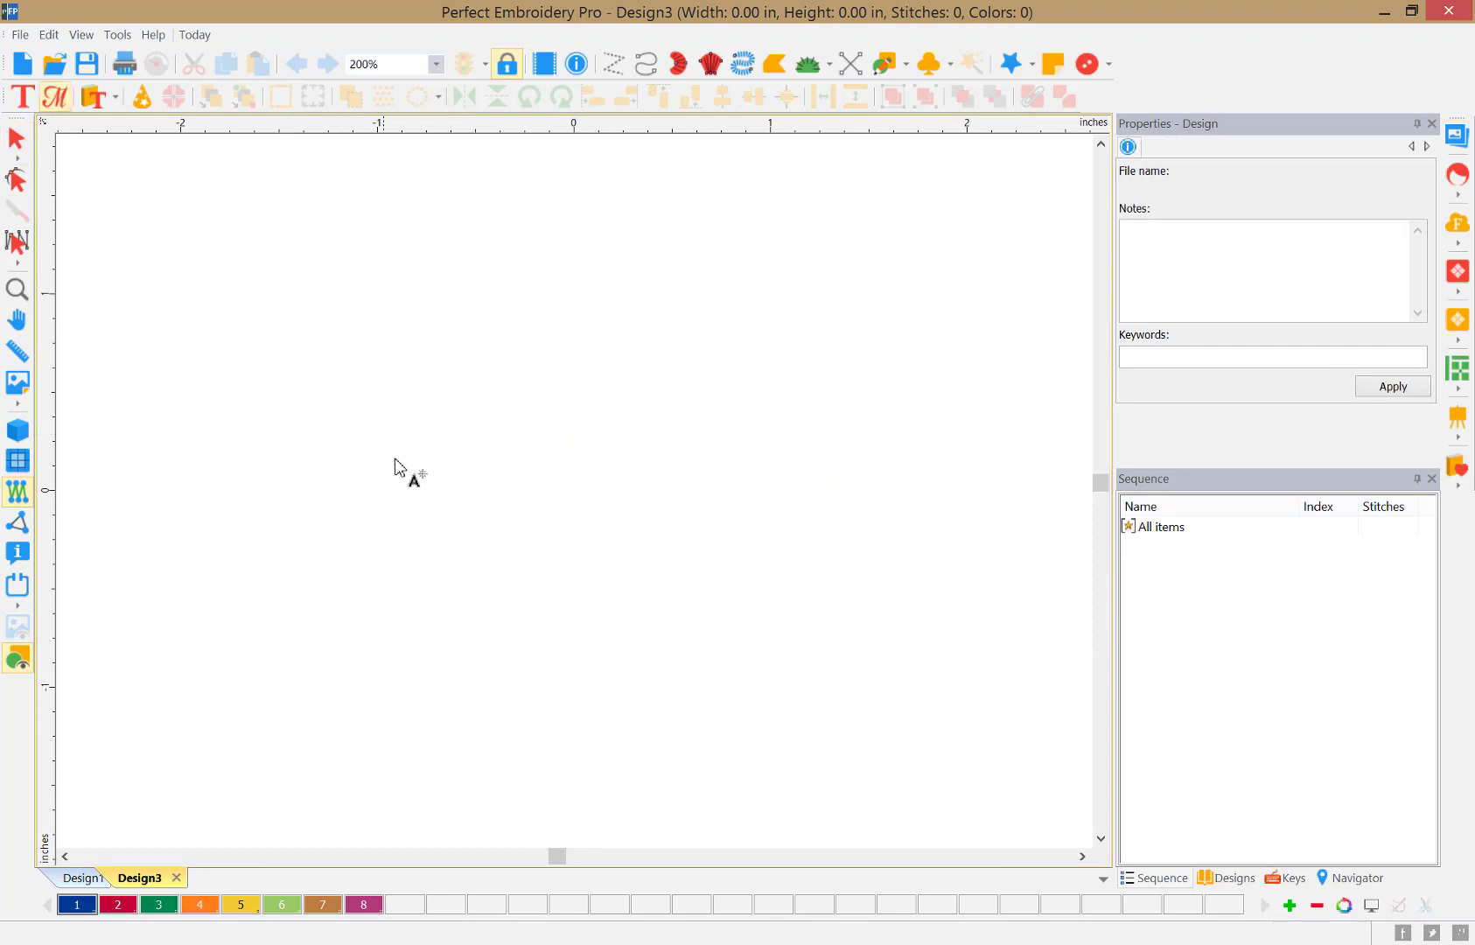
{"action": "left_click", "coordinate": [416, 498]}
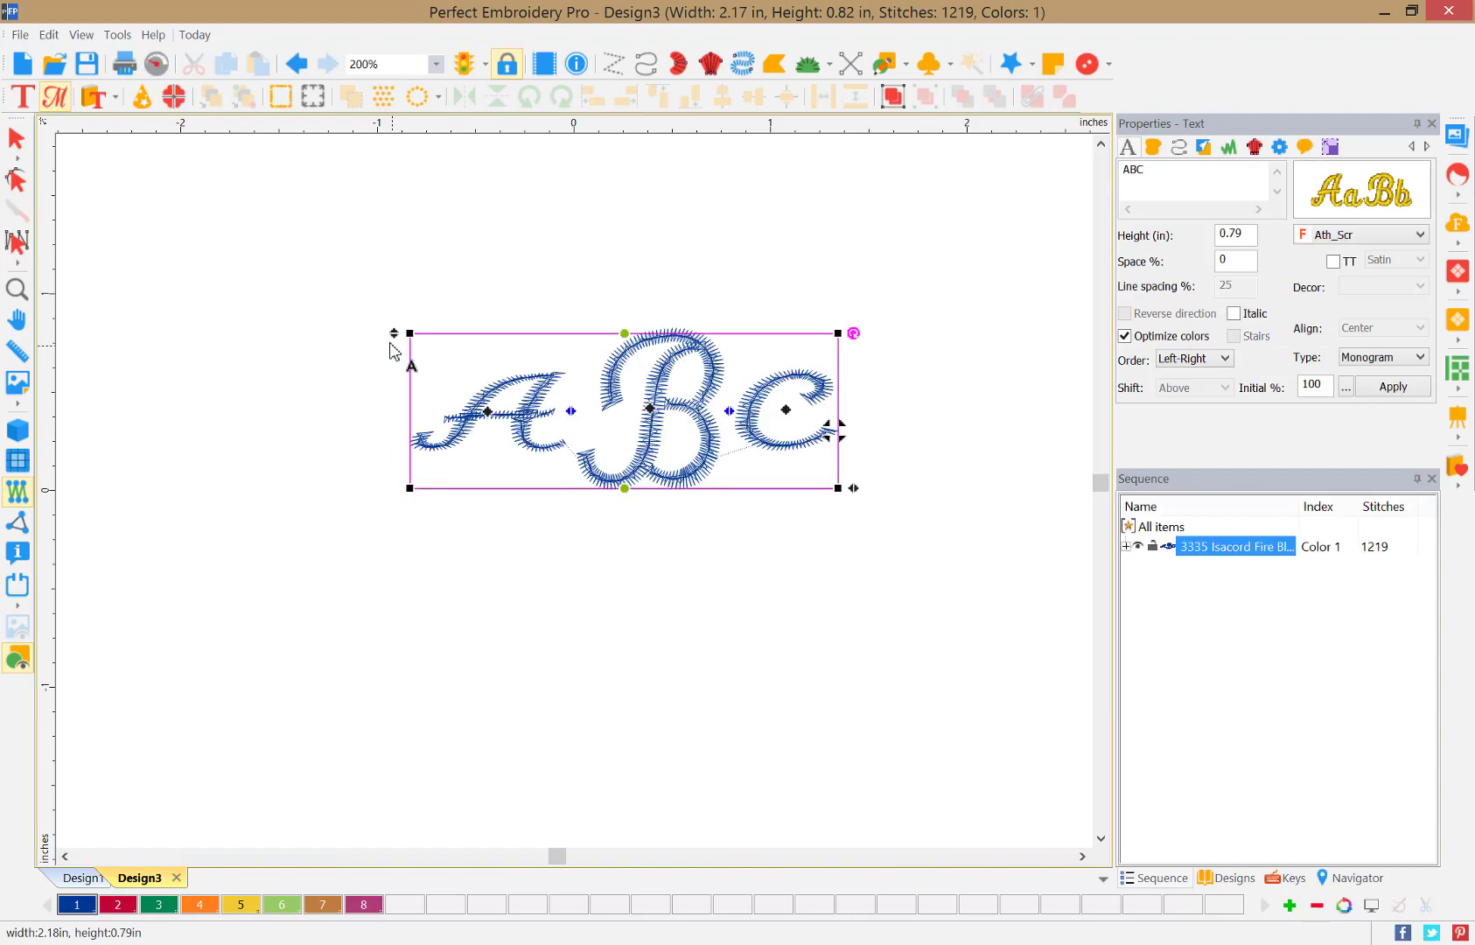
{"action": "left_click_drag", "start_coordinate": [374, 317], "coordinate": [279, 214]}
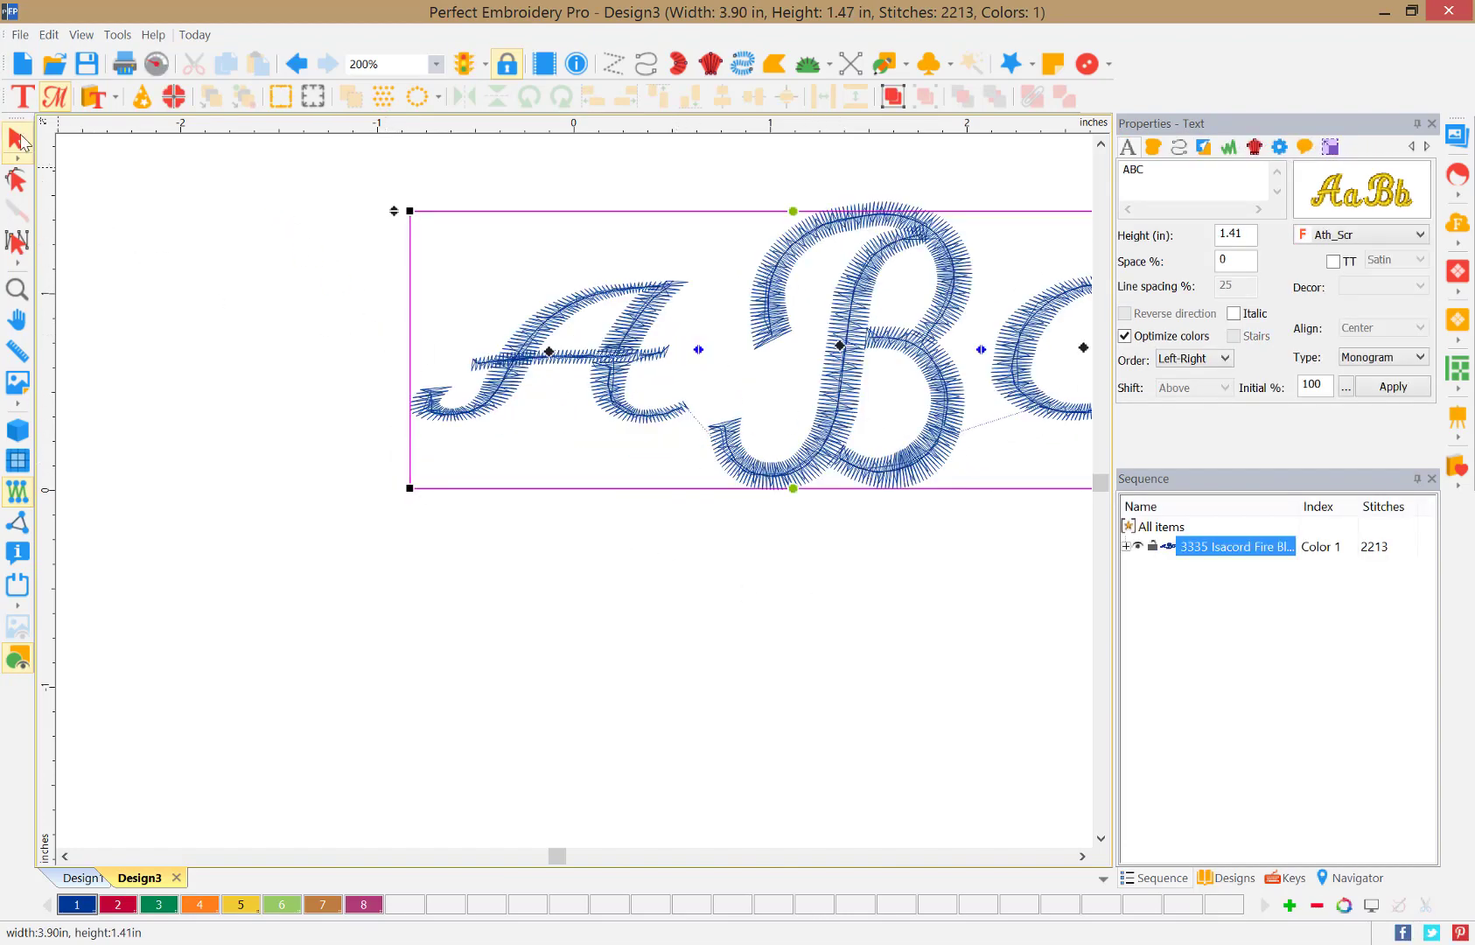
Move the enlarged ABC monogram near the origin so that all three letters fit in the work area
{"action": "left_click", "coordinate": [13, 145]}
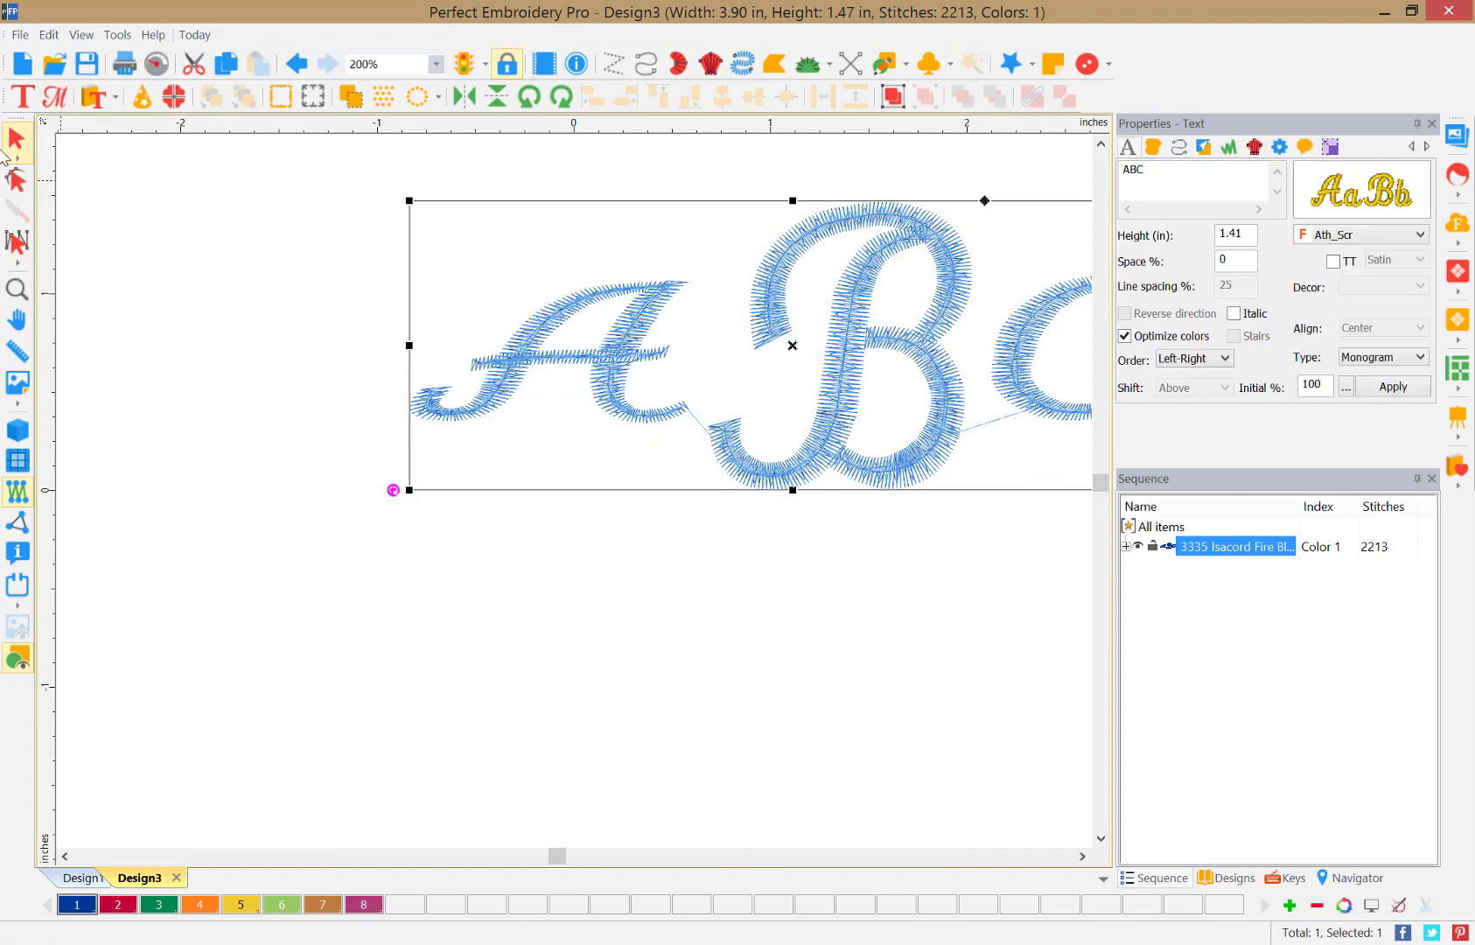
{"action": "left_click", "coordinate": [813, 373]}
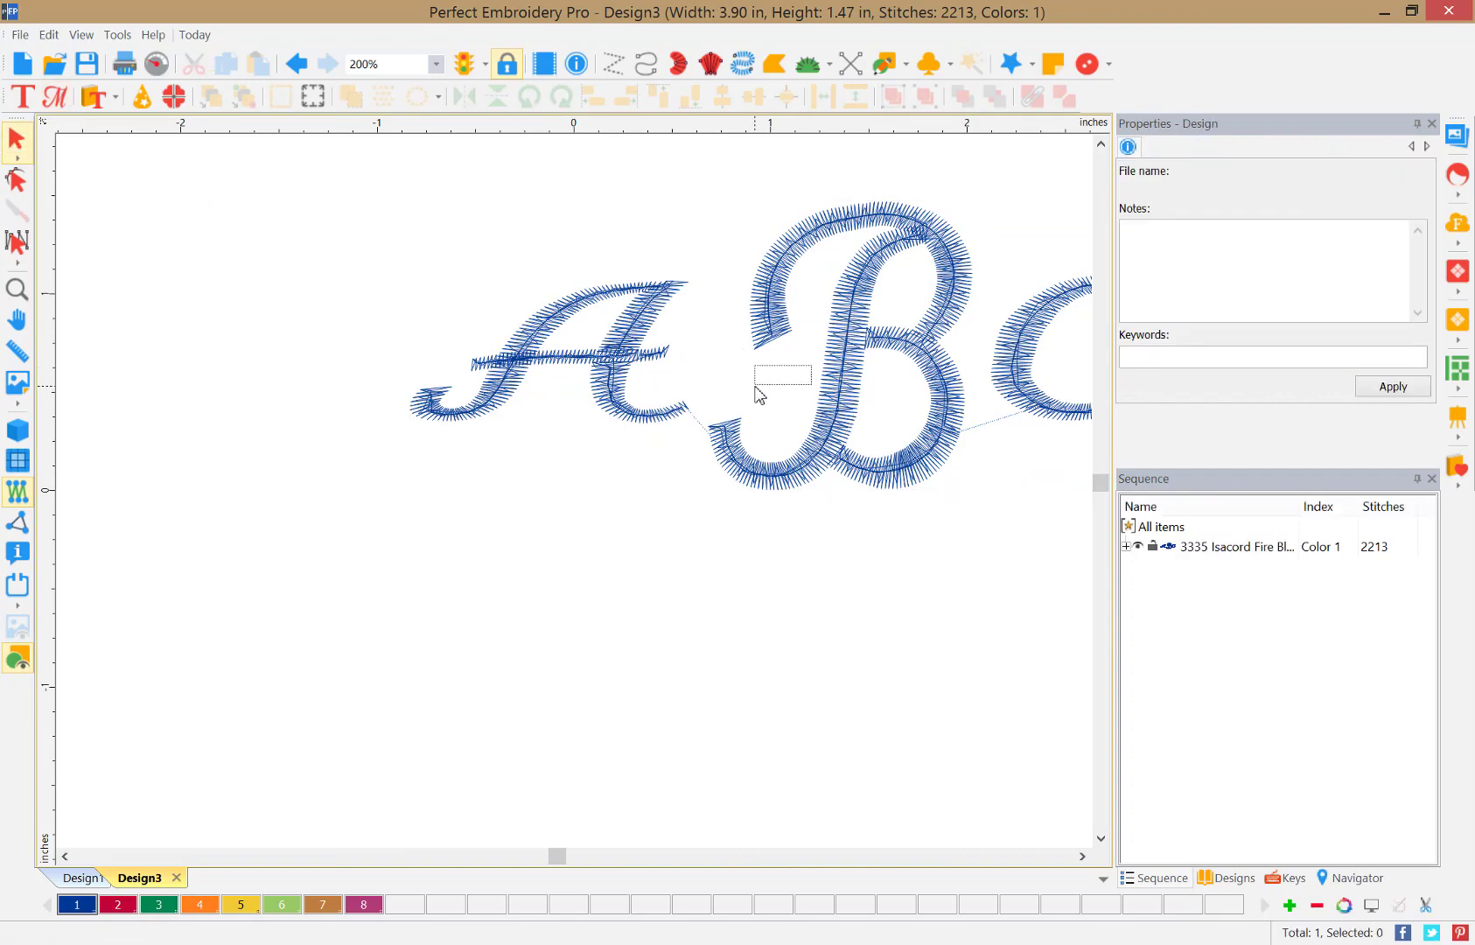
{"action": "left_click", "coordinate": [853, 383]}
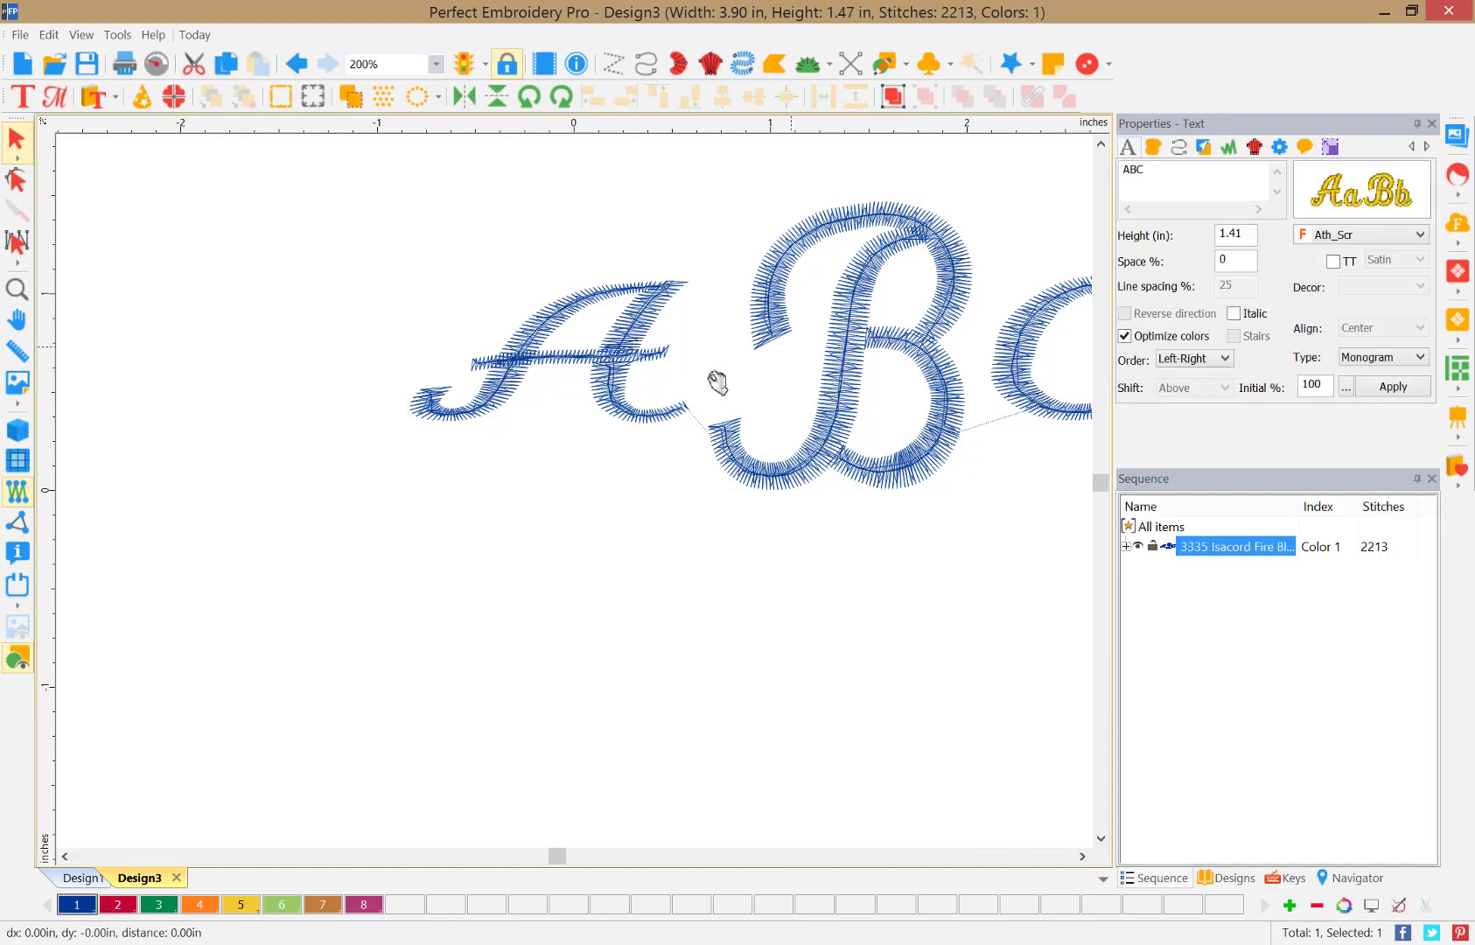
{"action": "left_click_drag", "start_coordinate": [718, 382], "coordinate": [479, 444]}
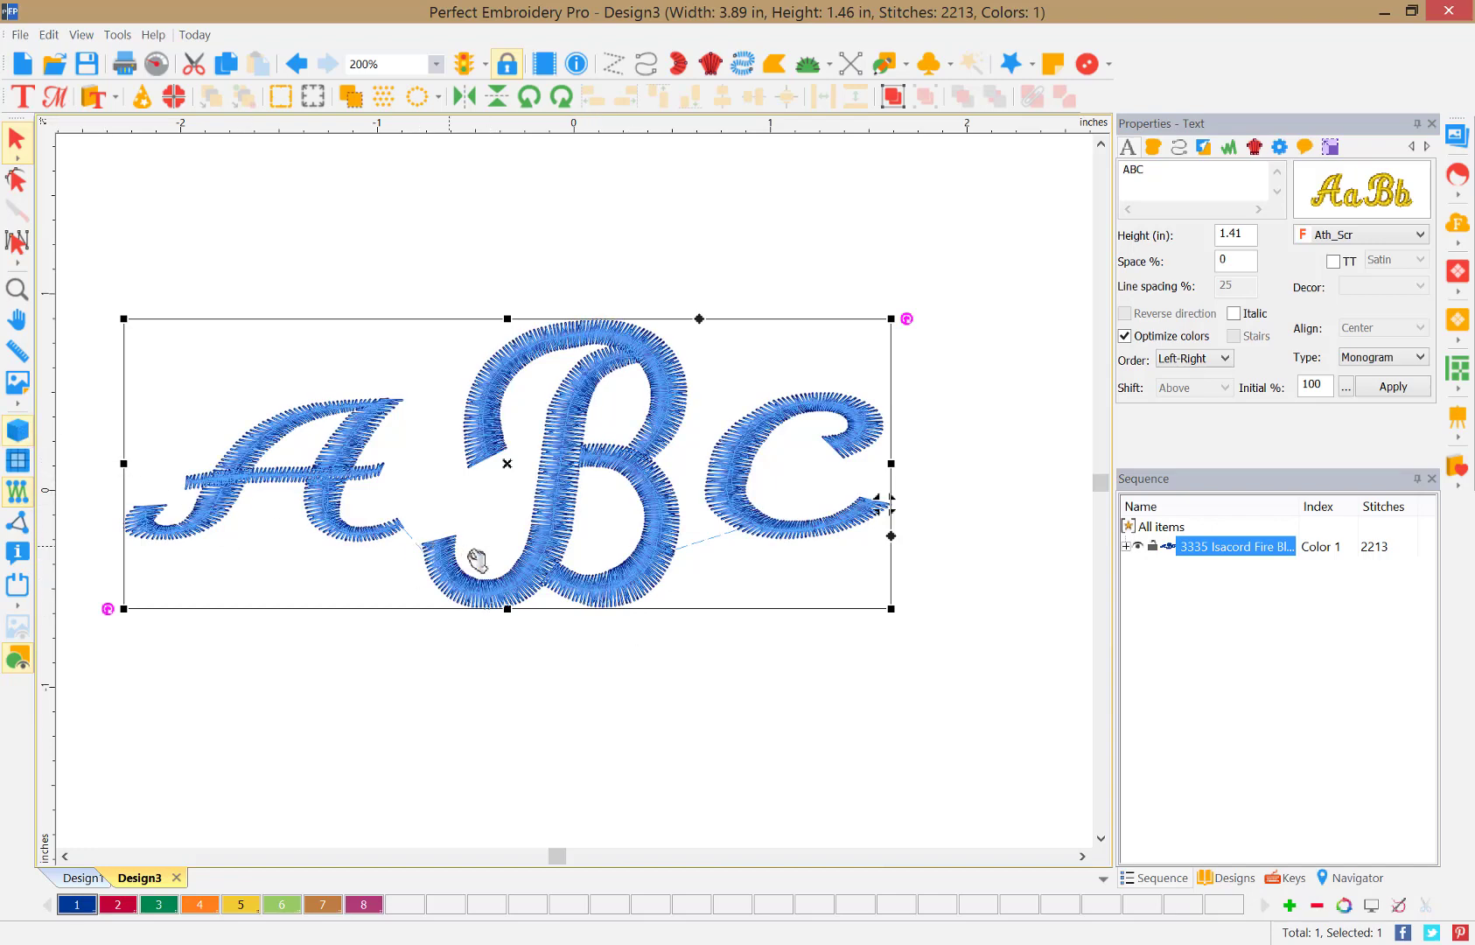
Create a nap blocker around the blue ABC monogram using the preset distance
{"action": "right_click", "coordinate": [521, 565]}
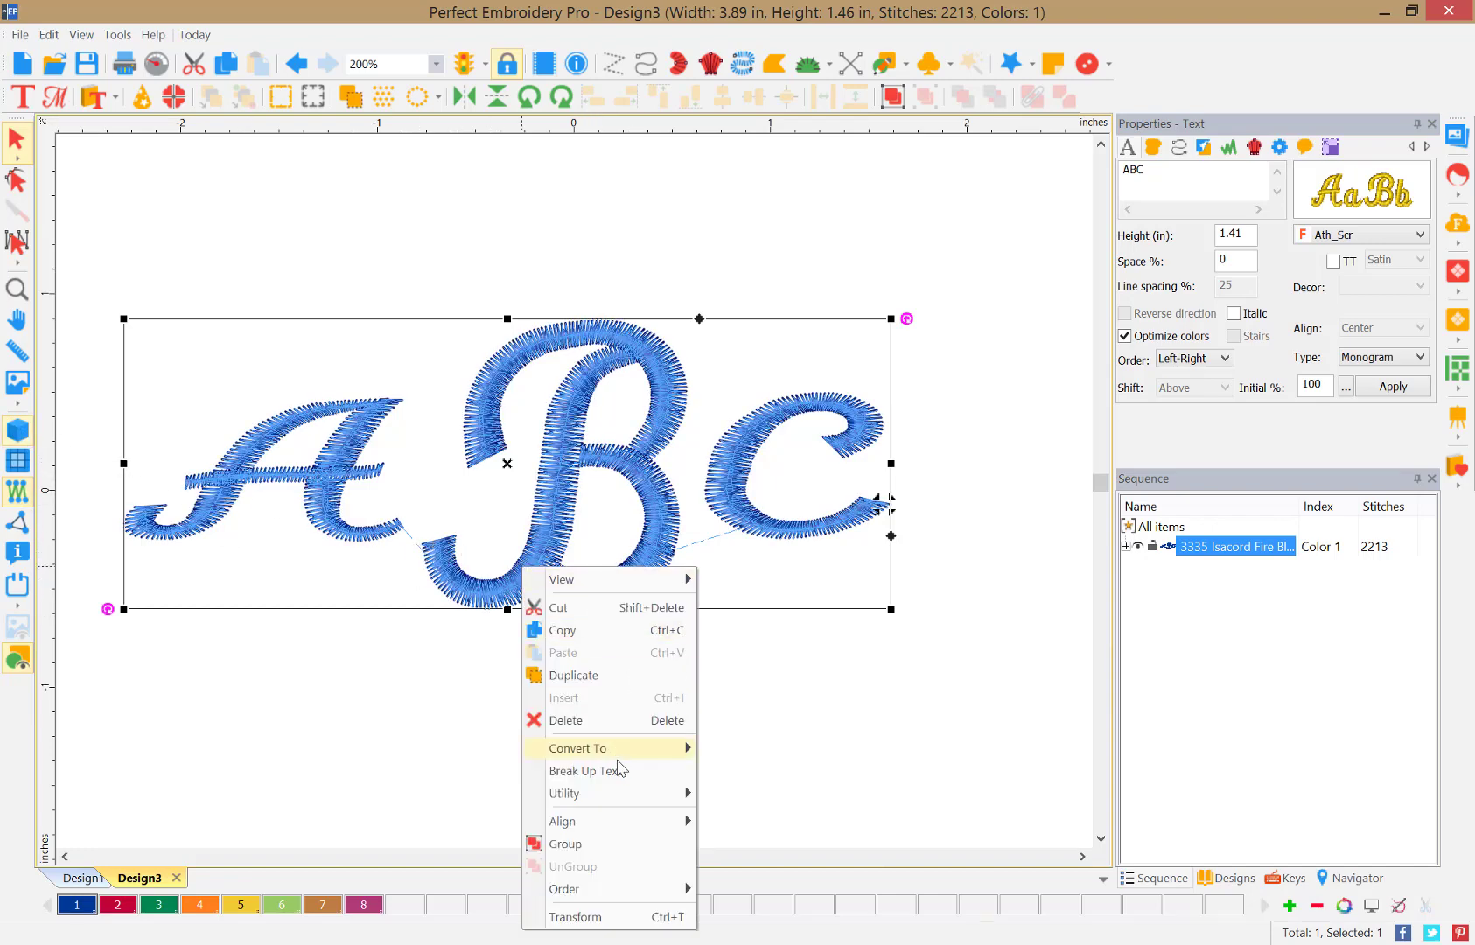
{"action": "mouse_move", "coordinate": [629, 794]}
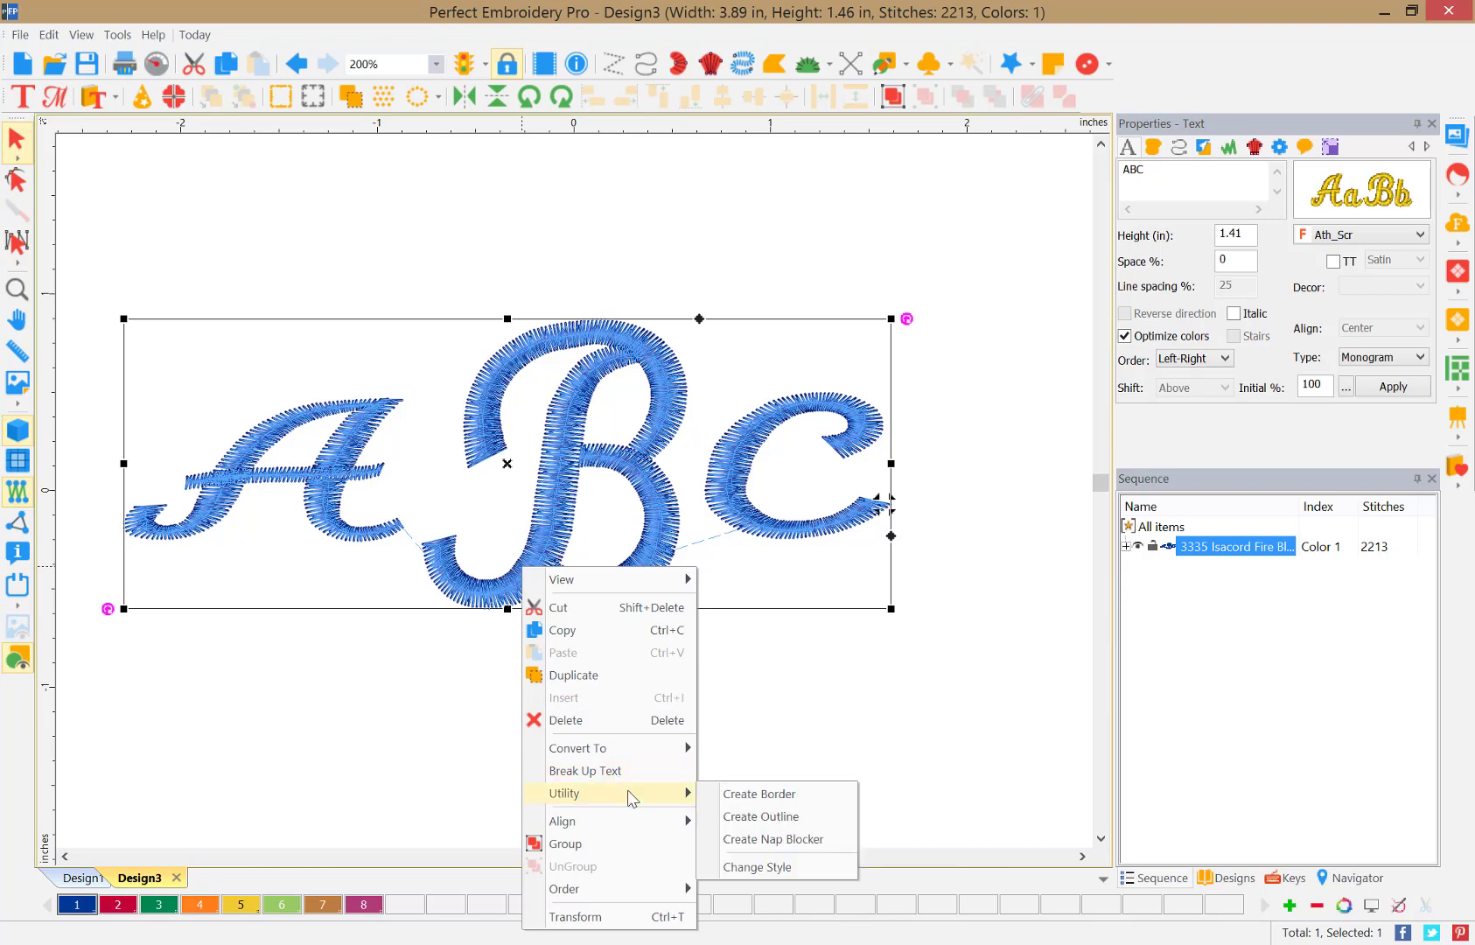
{"action": "left_click", "coordinate": [814, 840]}
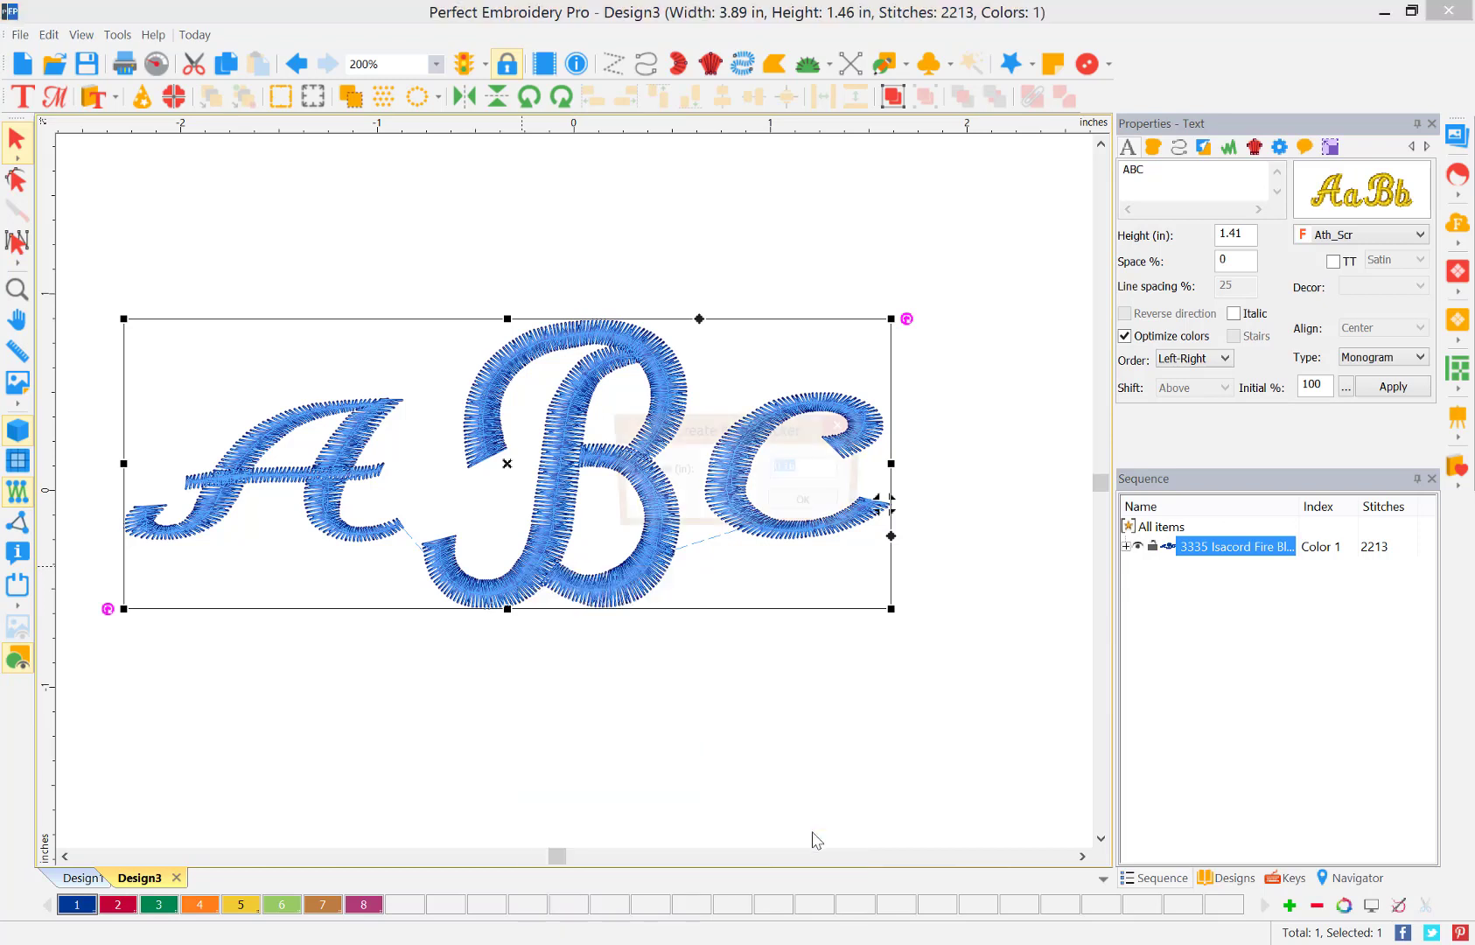
{"action": "left_click", "coordinate": [799, 511]}
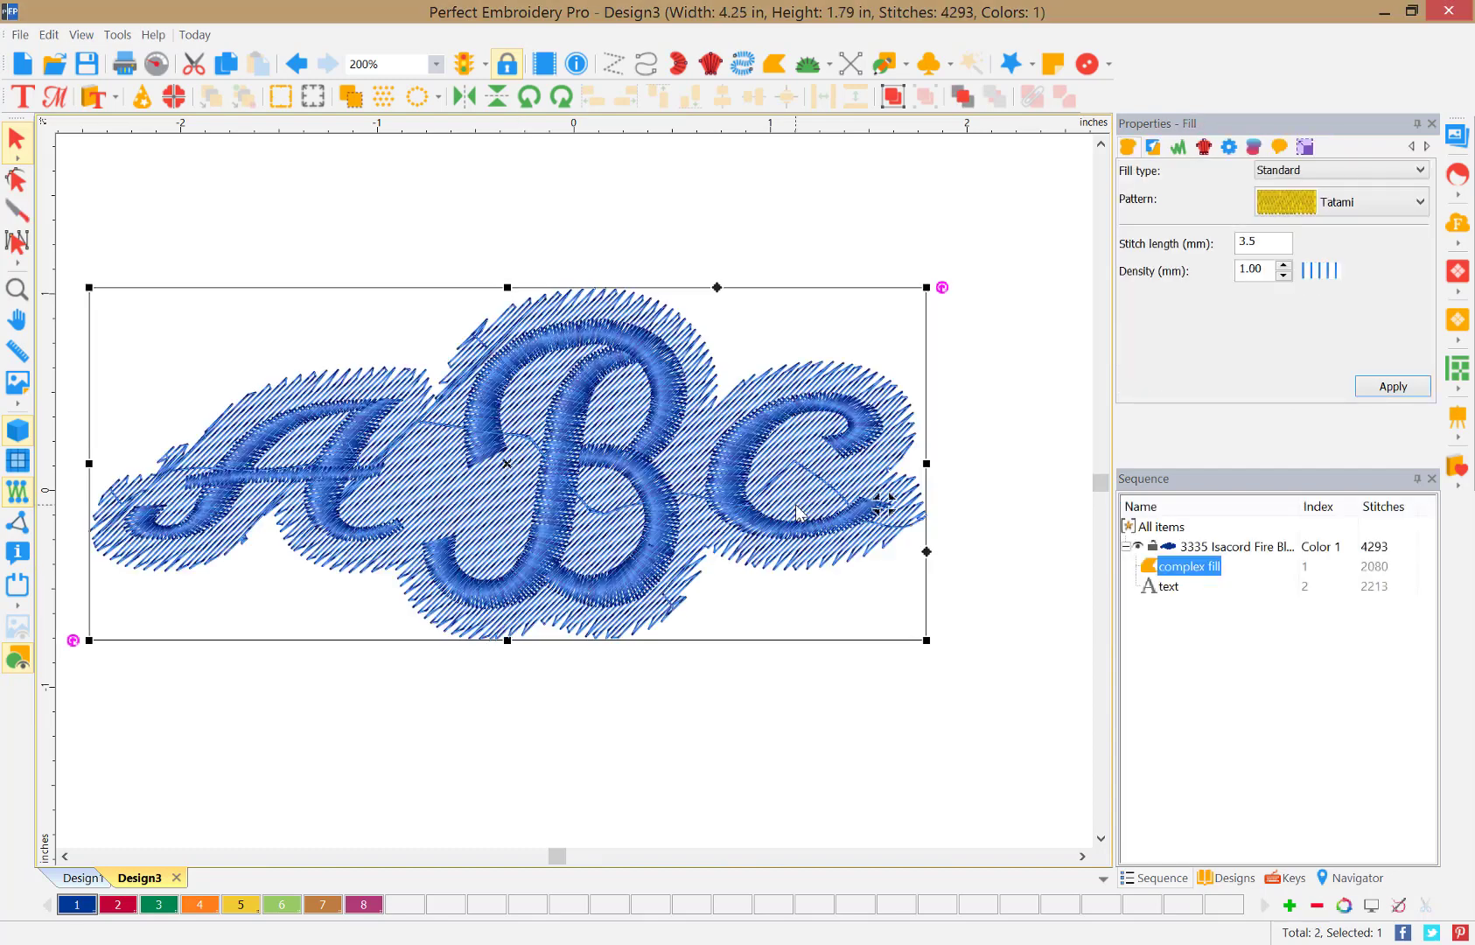
{"action": "left_click", "coordinate": [855, 757]}
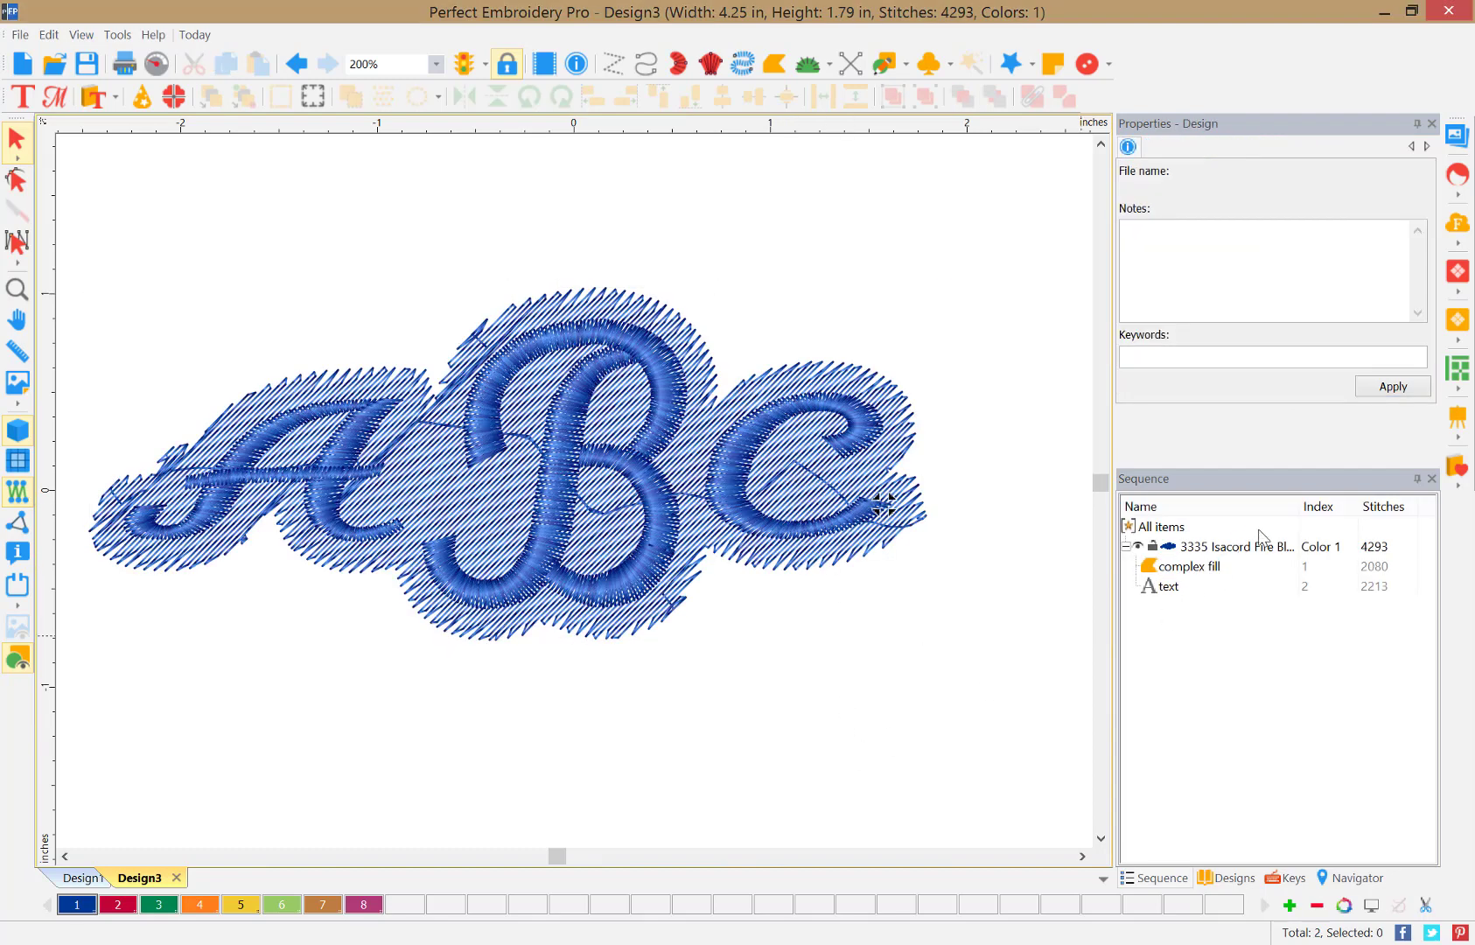
Recolor only the nap blocker's complex fill with thread color 5, Isacord 0821 Dark Honey
{"action": "left_click", "coordinate": [1213, 574]}
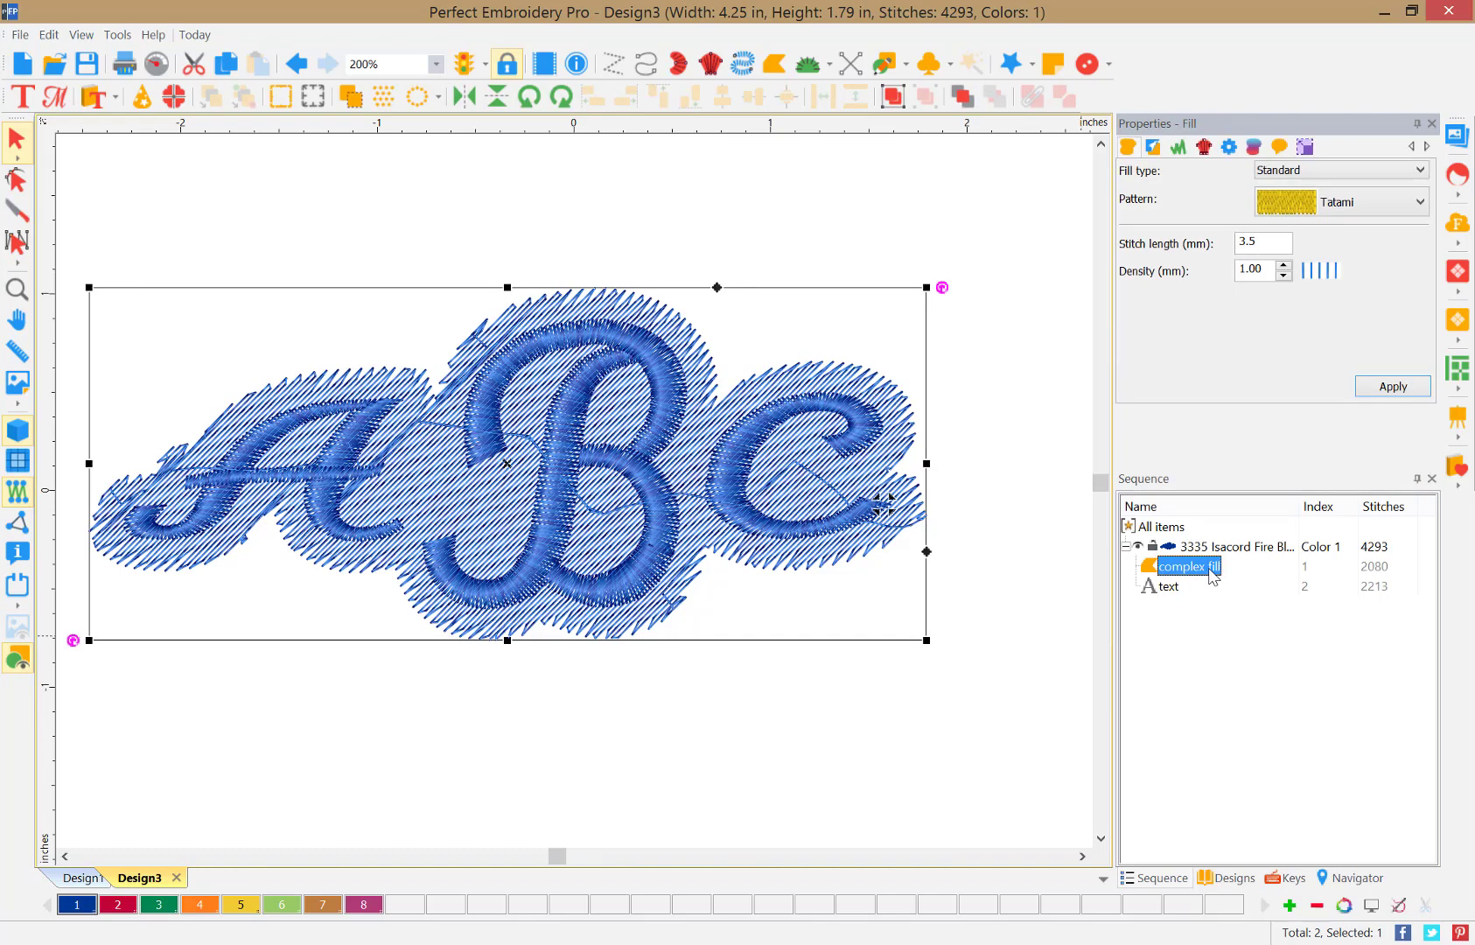
{"action": "left_click", "coordinate": [1177, 593]}
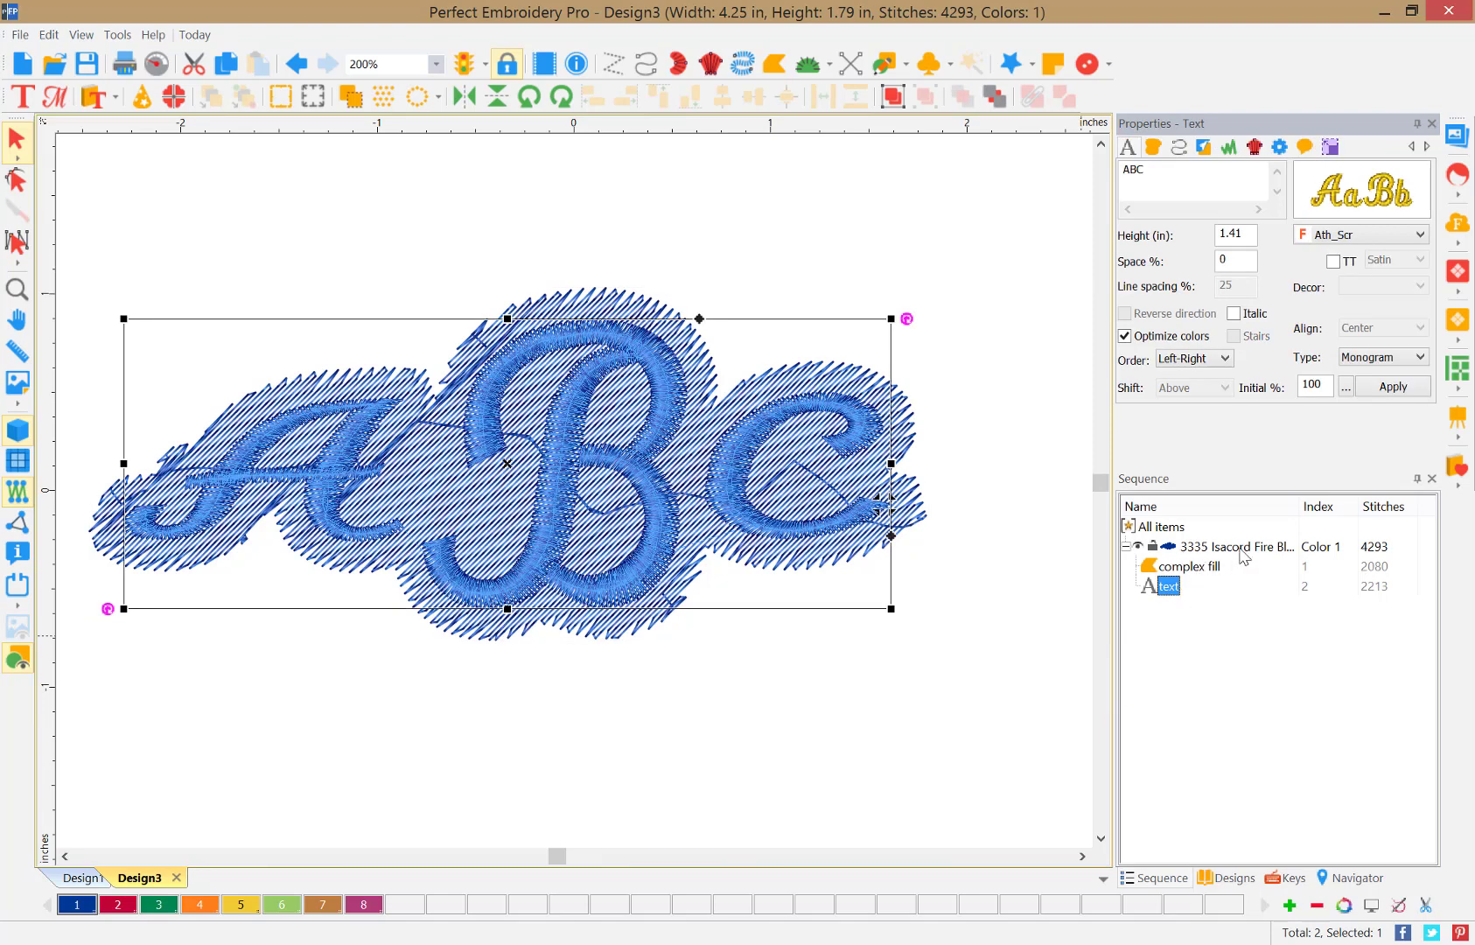
{"action": "left_click", "coordinate": [1186, 569]}
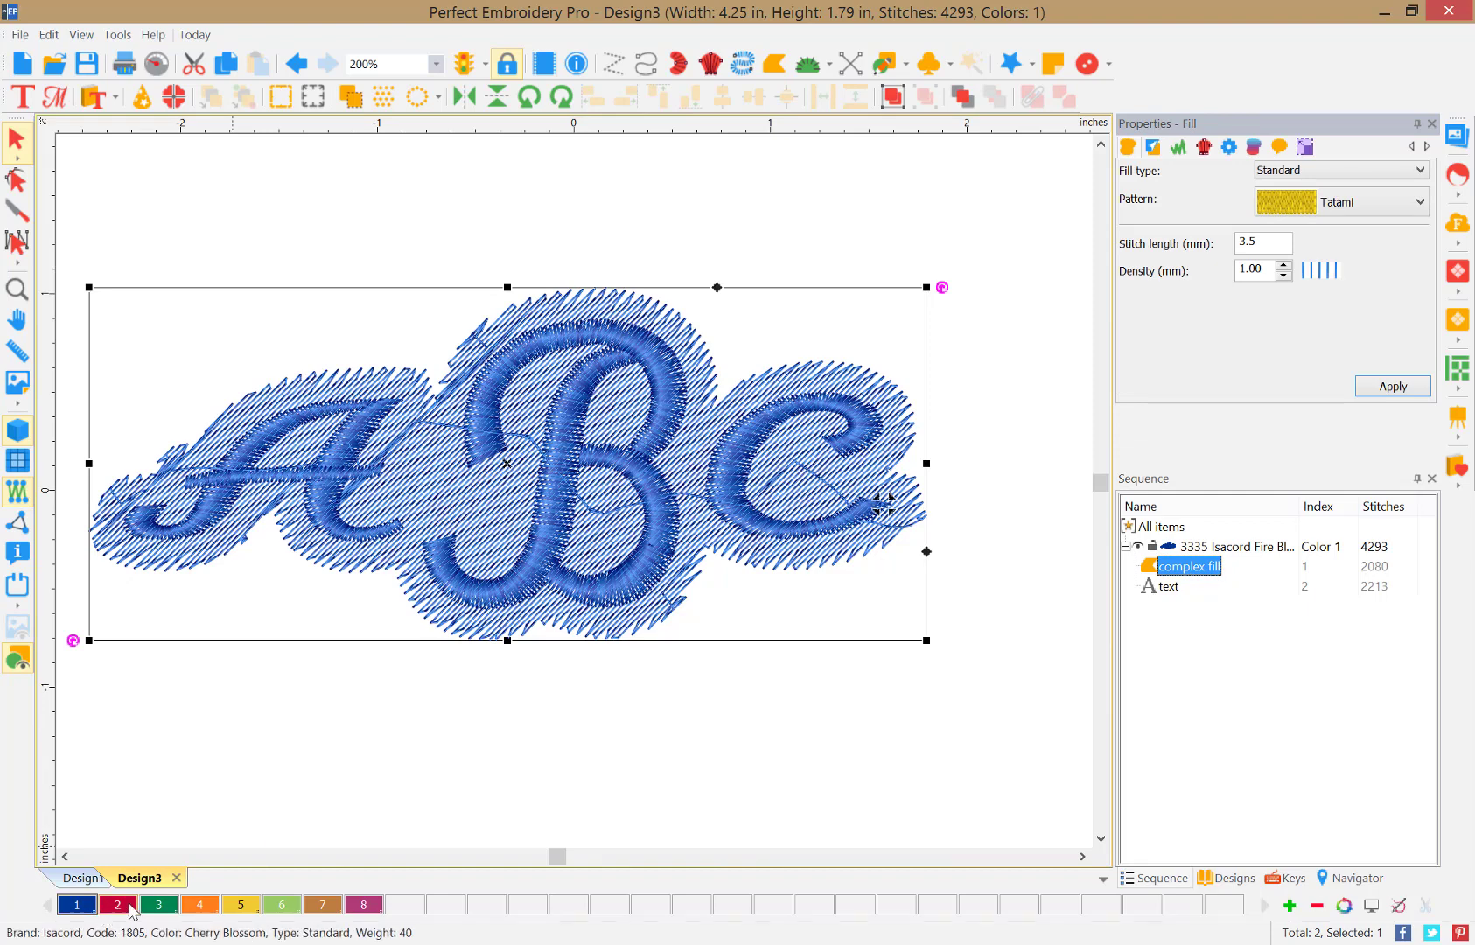
{"action": "left_click", "coordinate": [242, 906]}
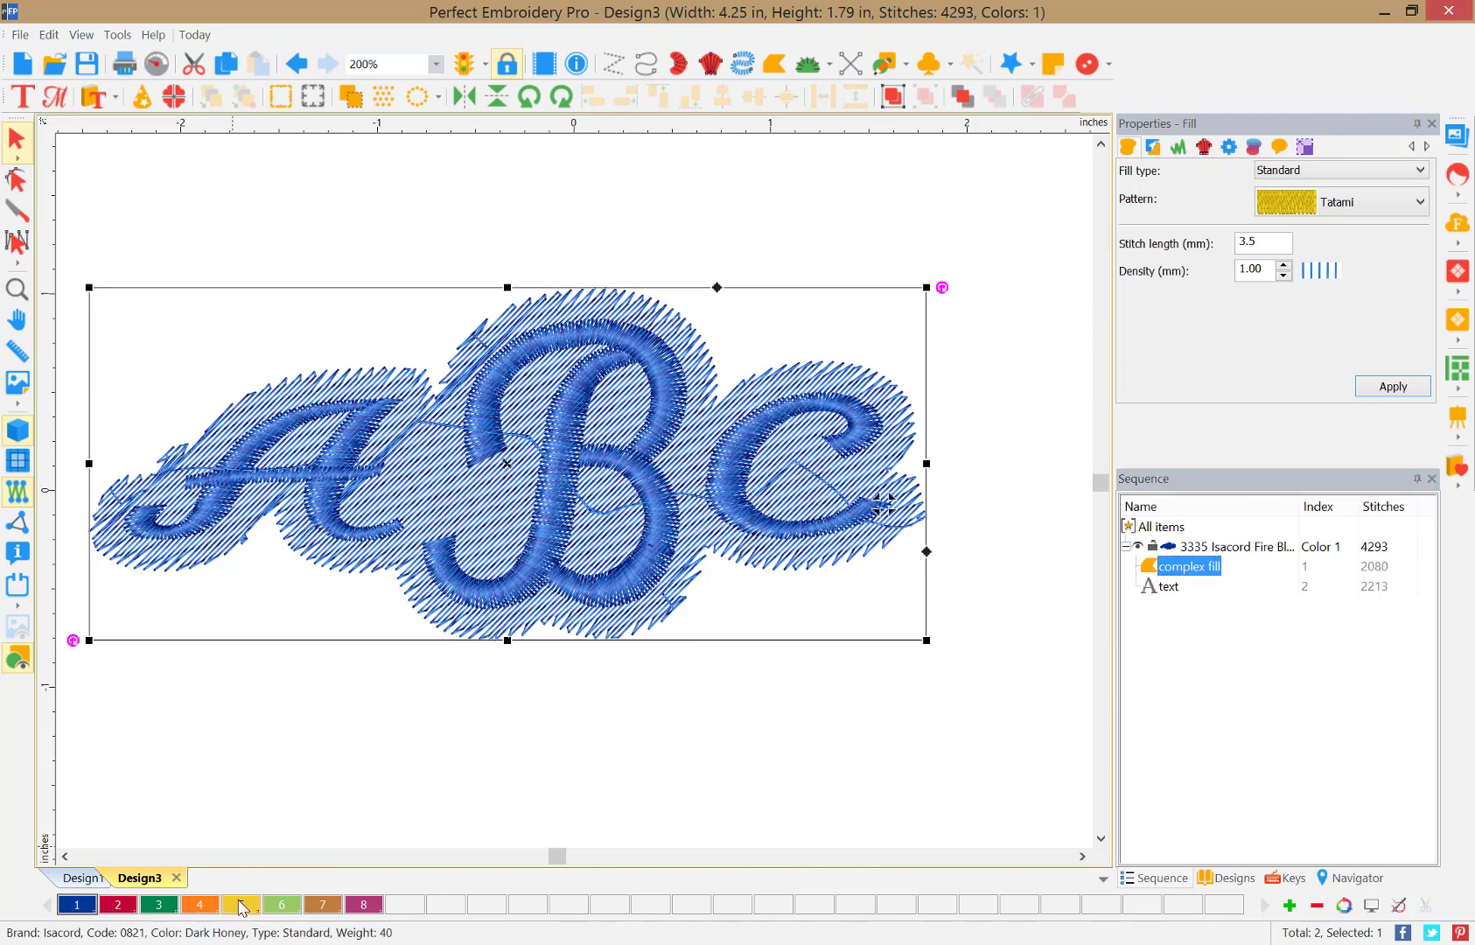
{"action": "left_click", "coordinate": [700, 713]}
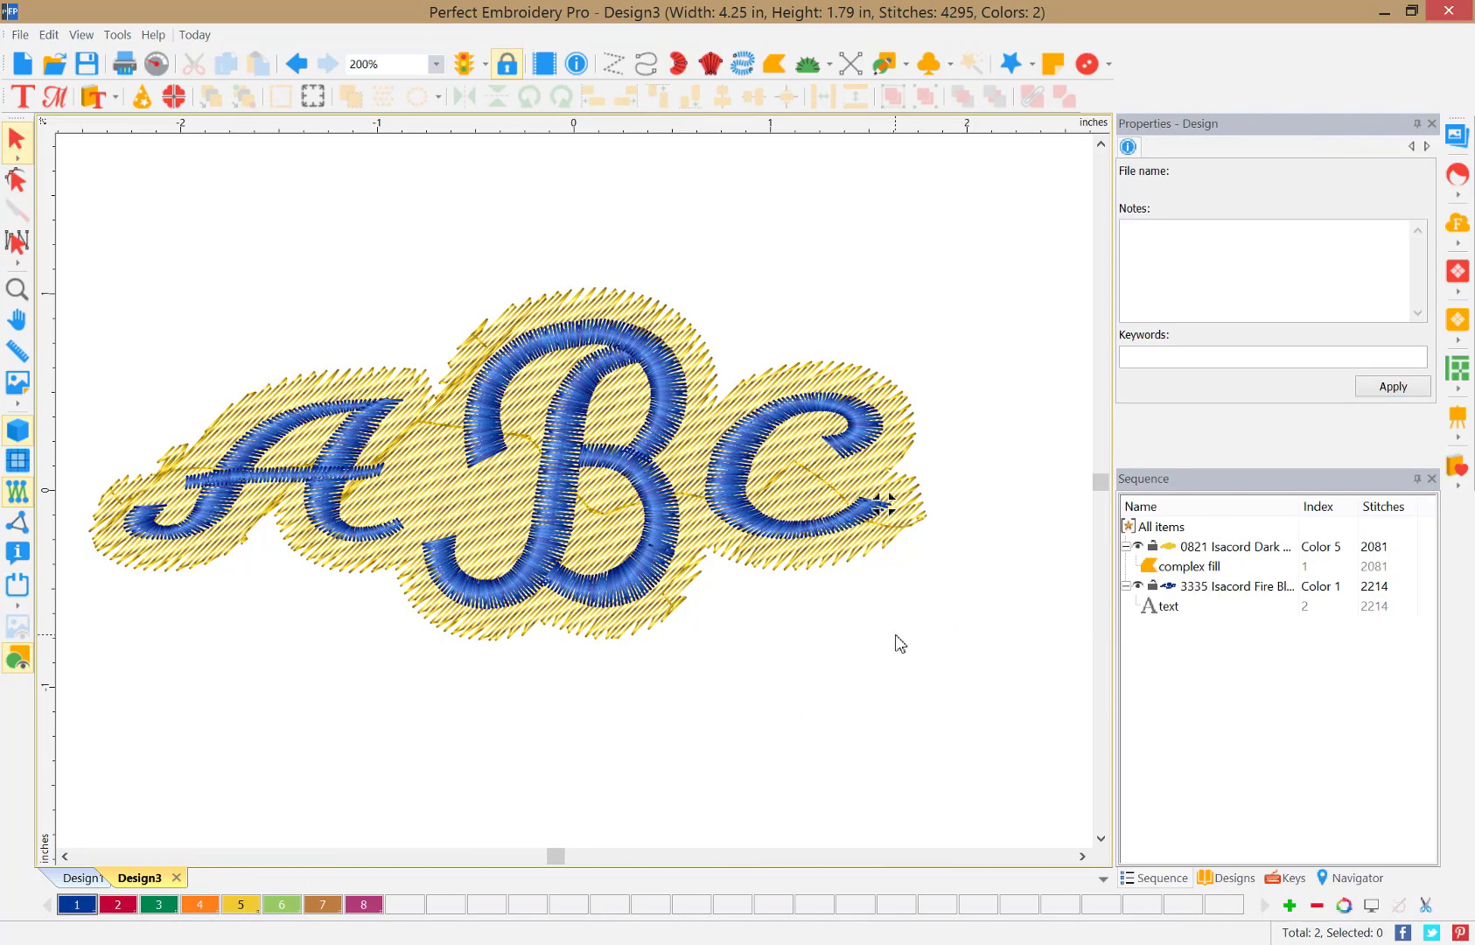
{"action": "scroll", "coordinate": [896, 642], "scroll_direction": "down", "scroll_amount": 3}
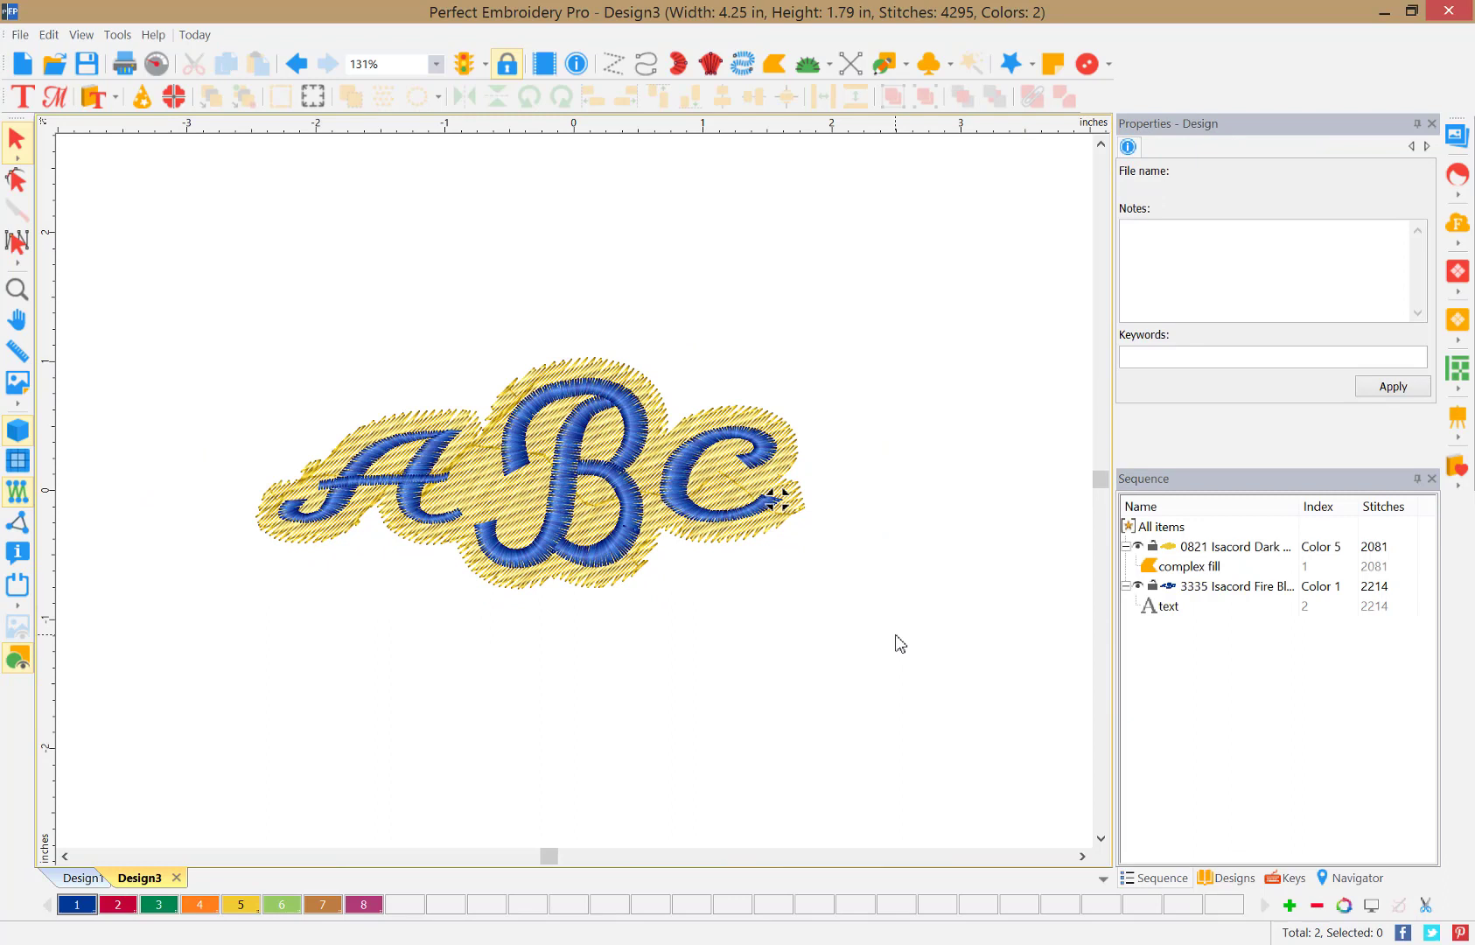